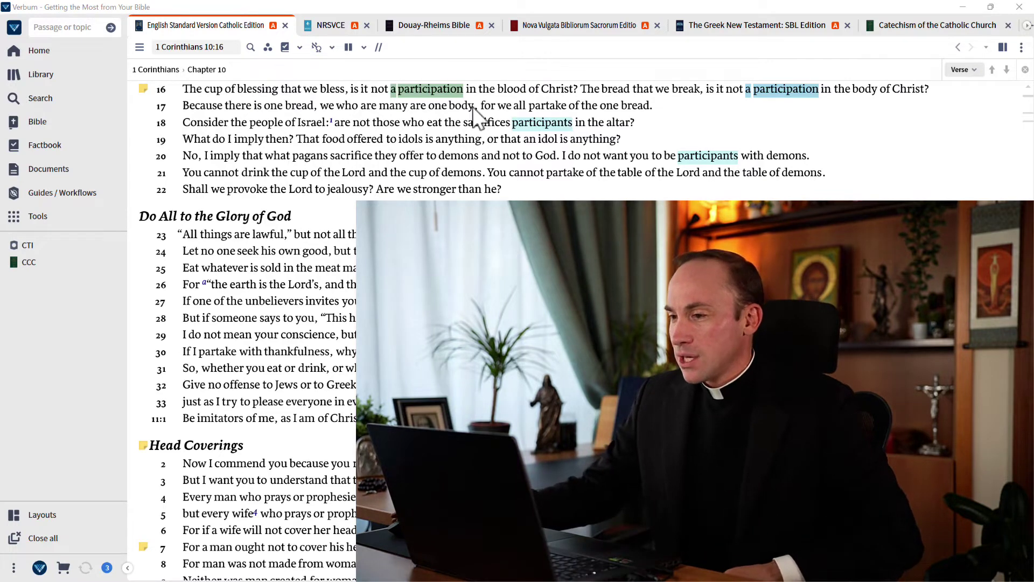
Highlight 'partake' in ESV verse 17 and its chapter matches, then switch to the NRSVCE text
left_click(547, 106)
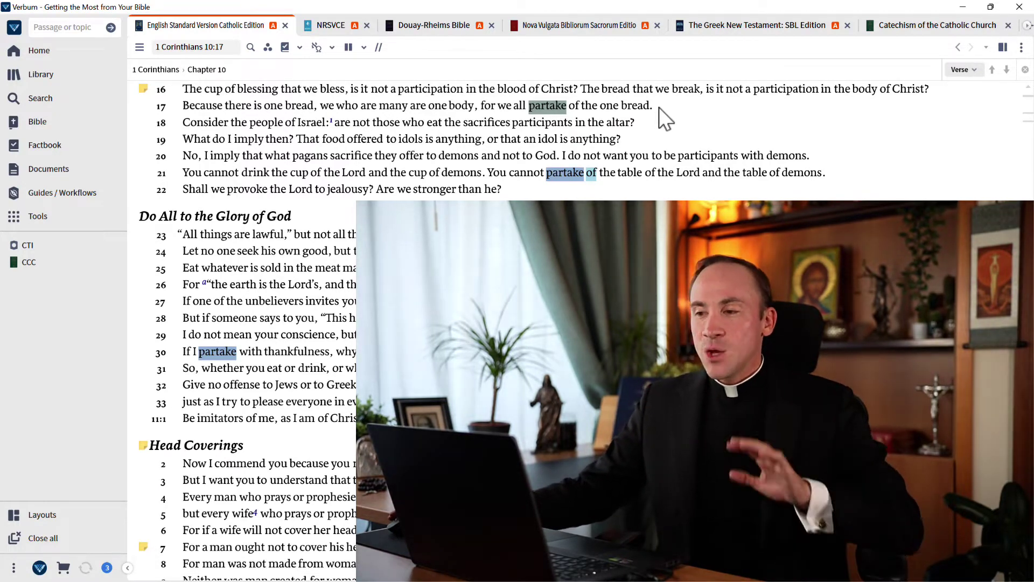
left_click(334, 28)
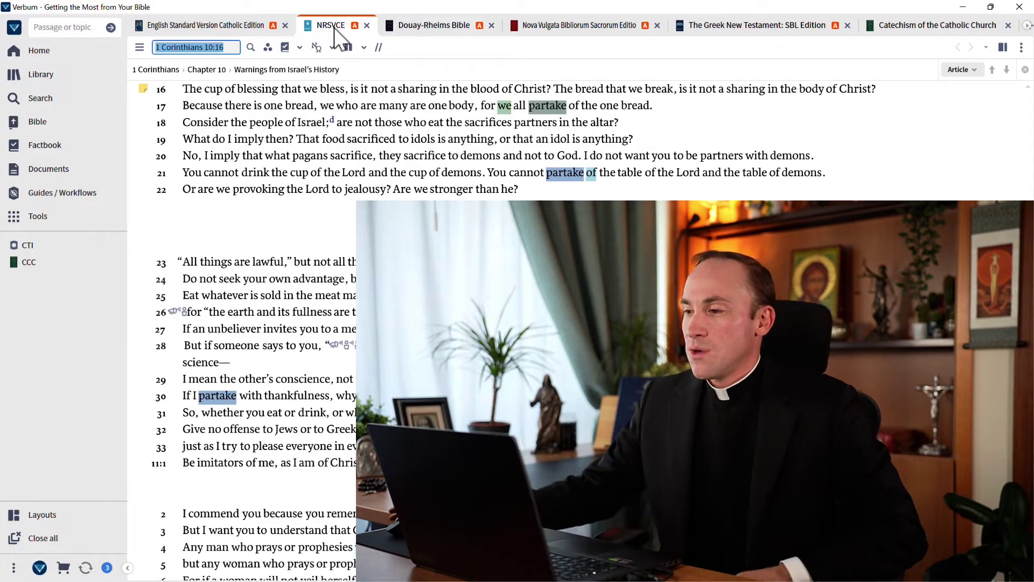
Highlight 'sharing' and 'partake' in NRSVCE and 'communion' in Douay-Rheims verse 16, then return to ESV-CE
left_click(418, 89)
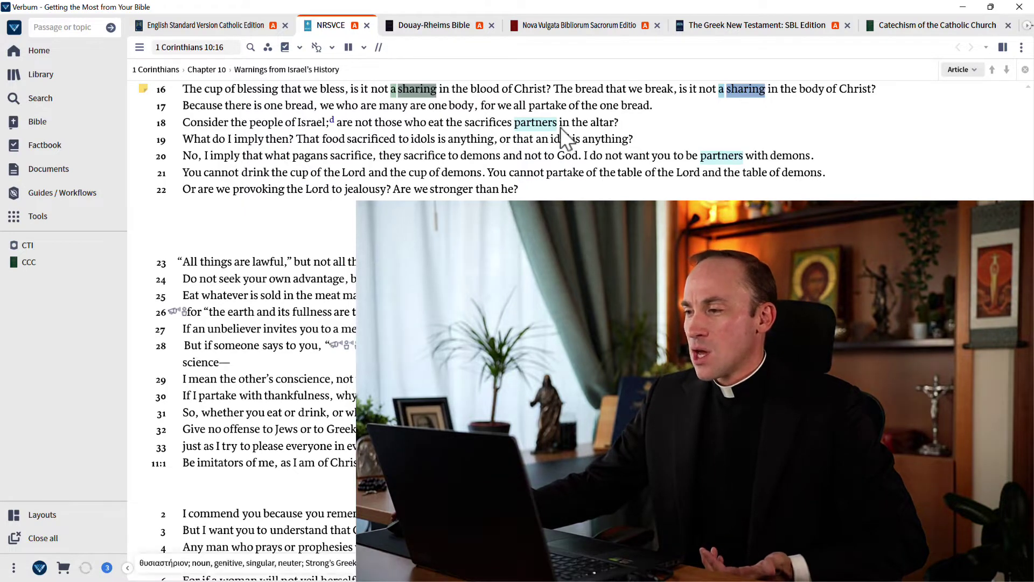
left_click(539, 108)
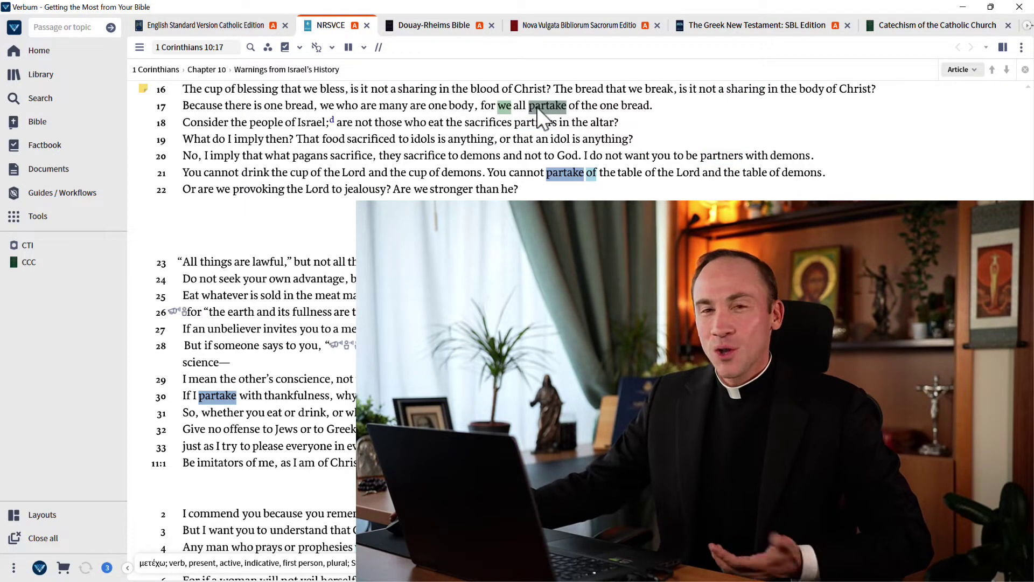
left_click(440, 28)
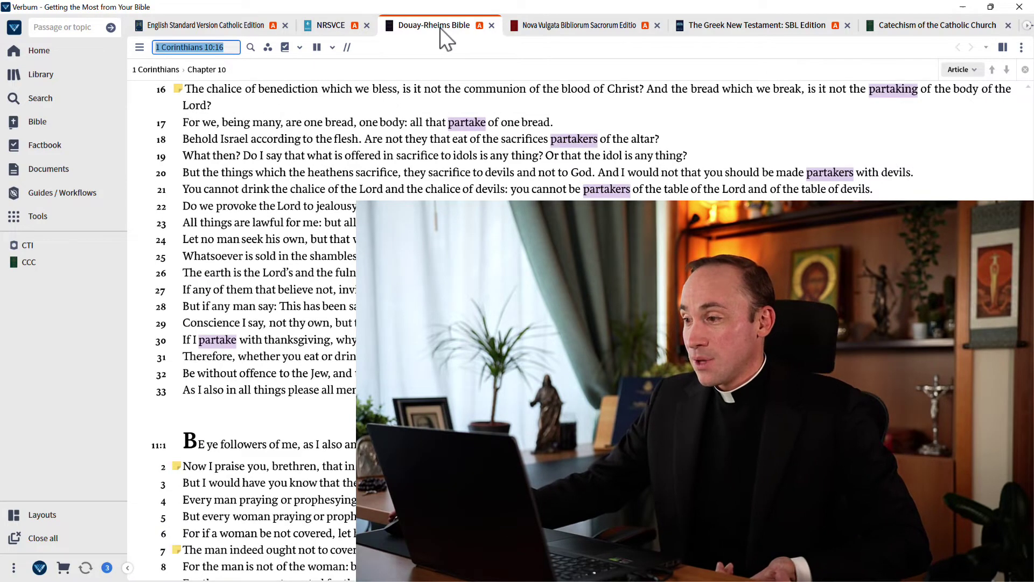
left_click(484, 93)
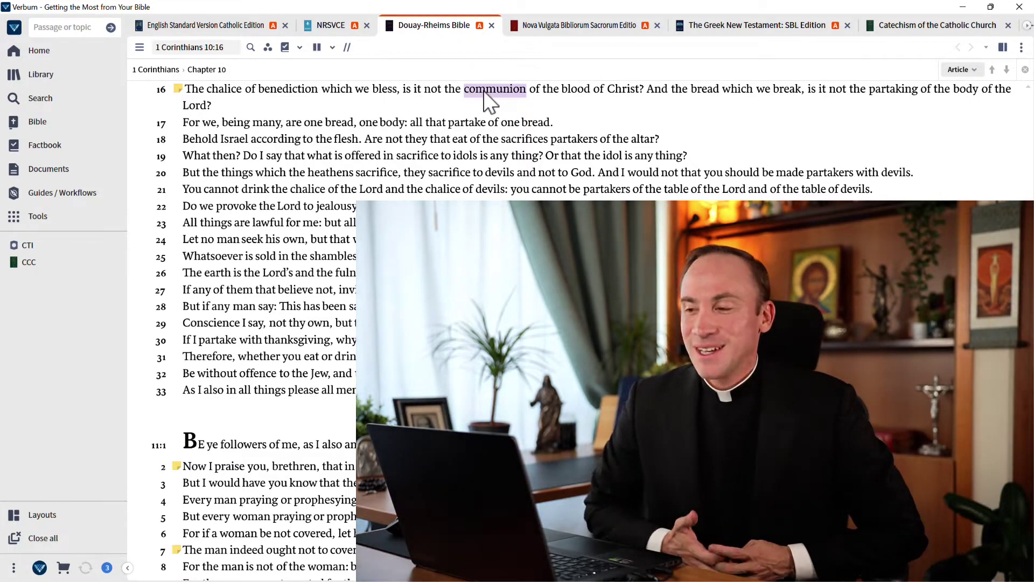
left_click(224, 27)
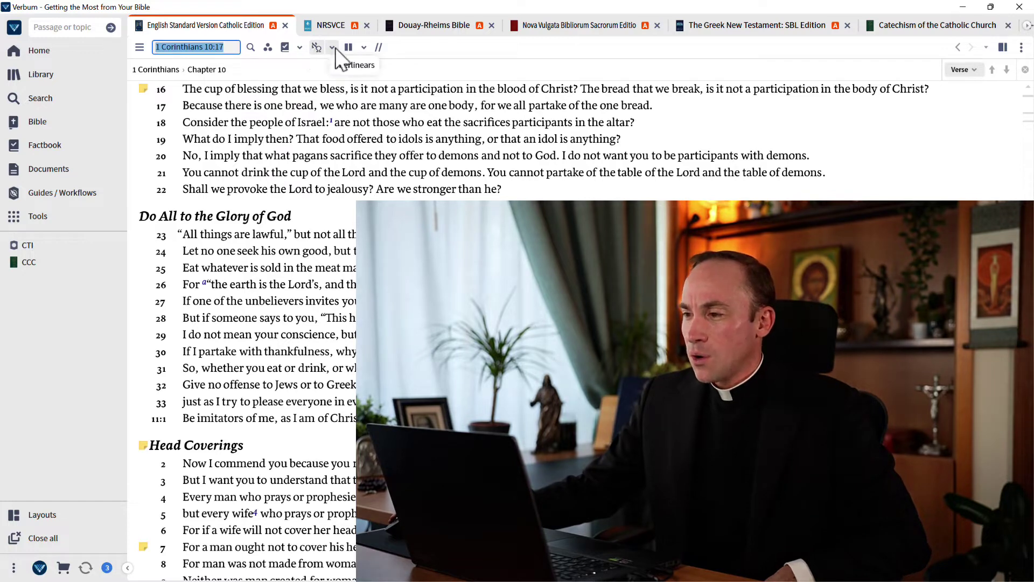
Save a parallel list of NRSVCE and Douay-Rheims and display it in three columns beside ESV
left_click(364, 48)
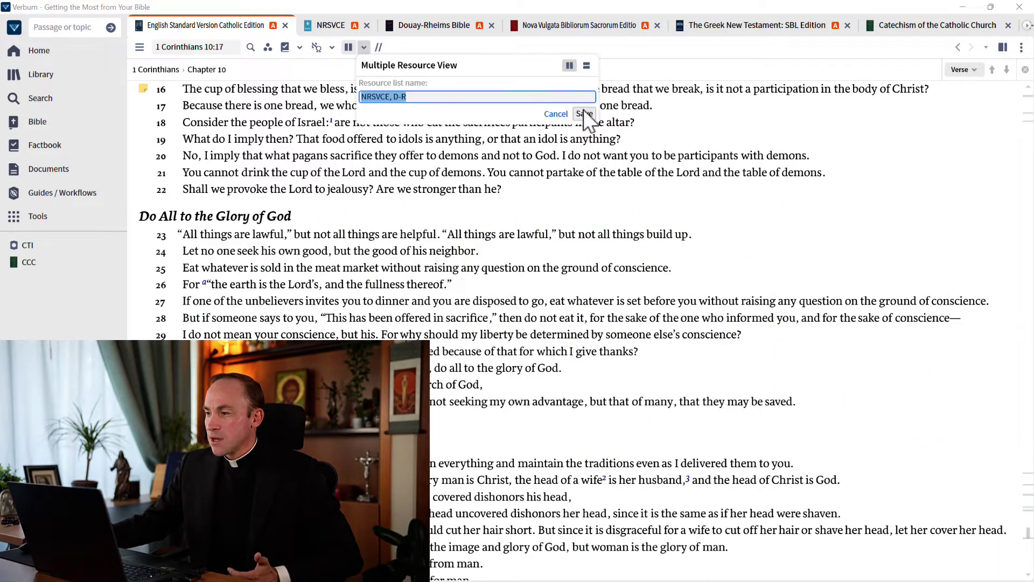
left_click(558, 115)
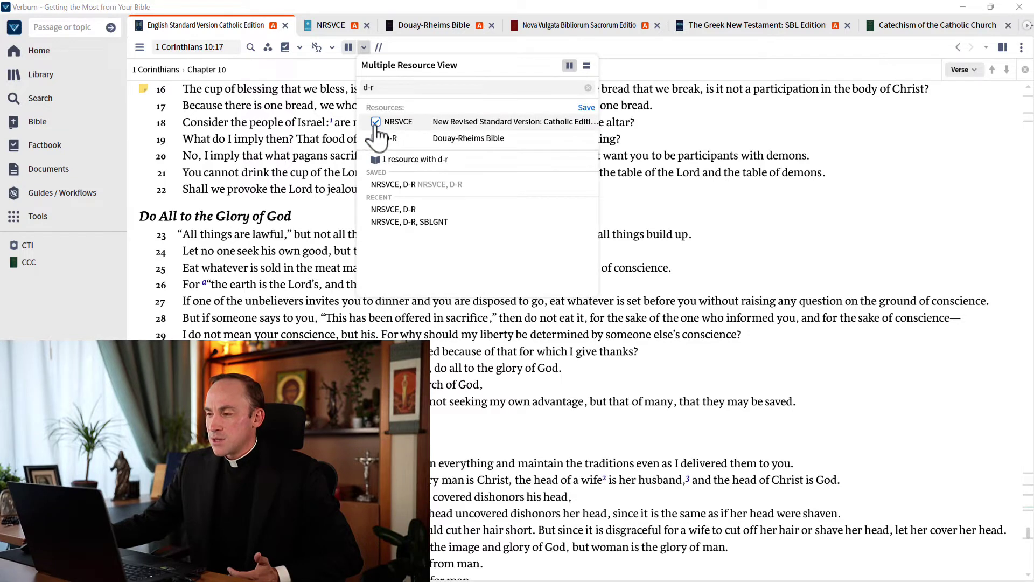
left_click(387, 89)
type("nrsv")
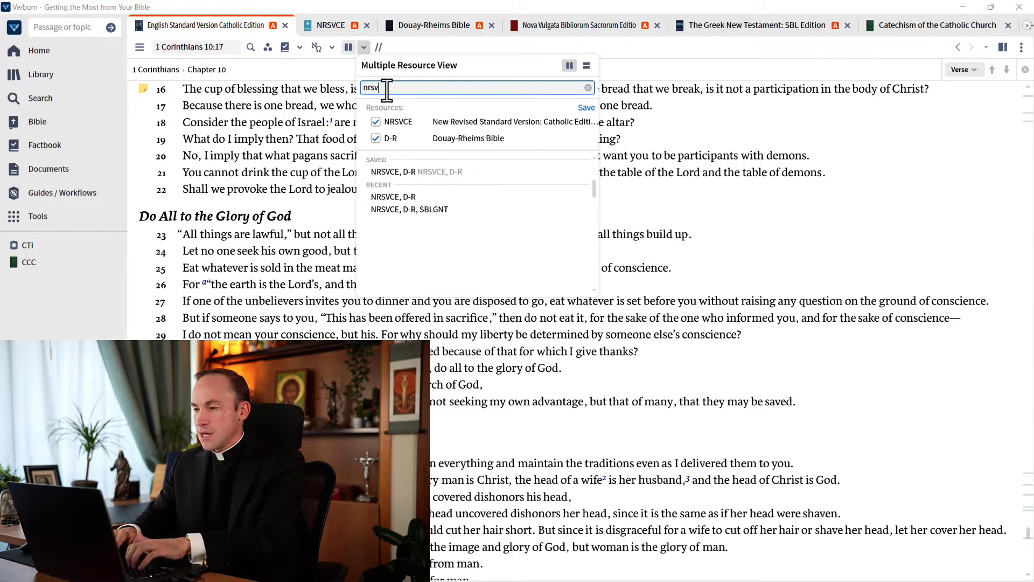
left_click(586, 108)
left_click(674, 112)
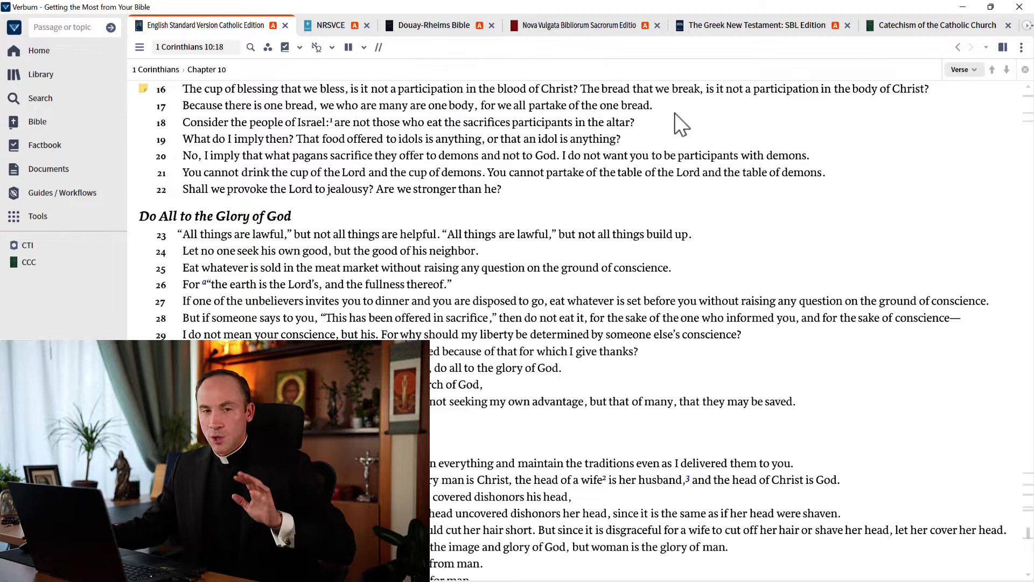
left_click(349, 47)
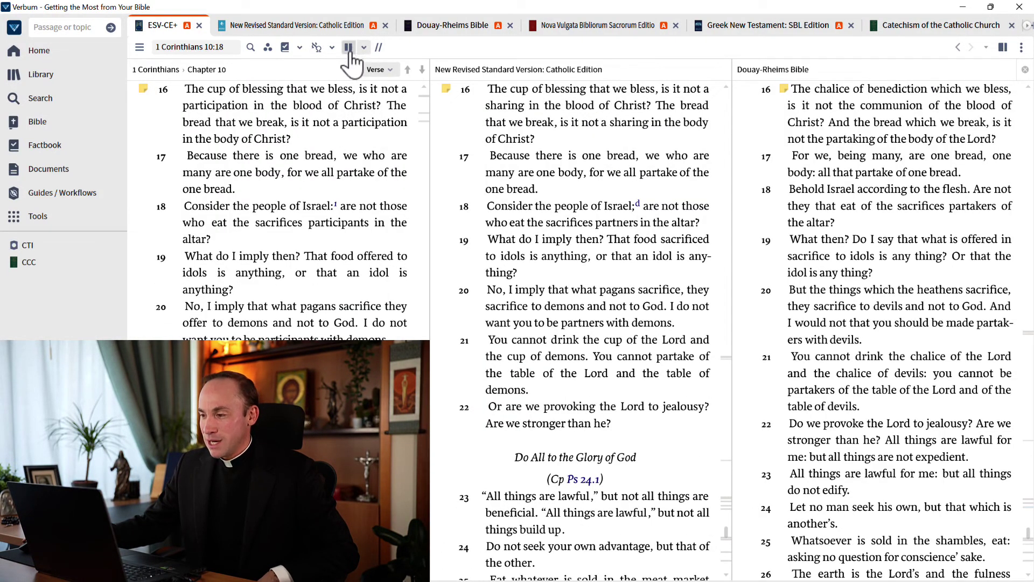
Highlight 'participation' in ESV verse 16 with its equivalents in all three columns, then open Douay-Rheims alone
left_click(349, 48)
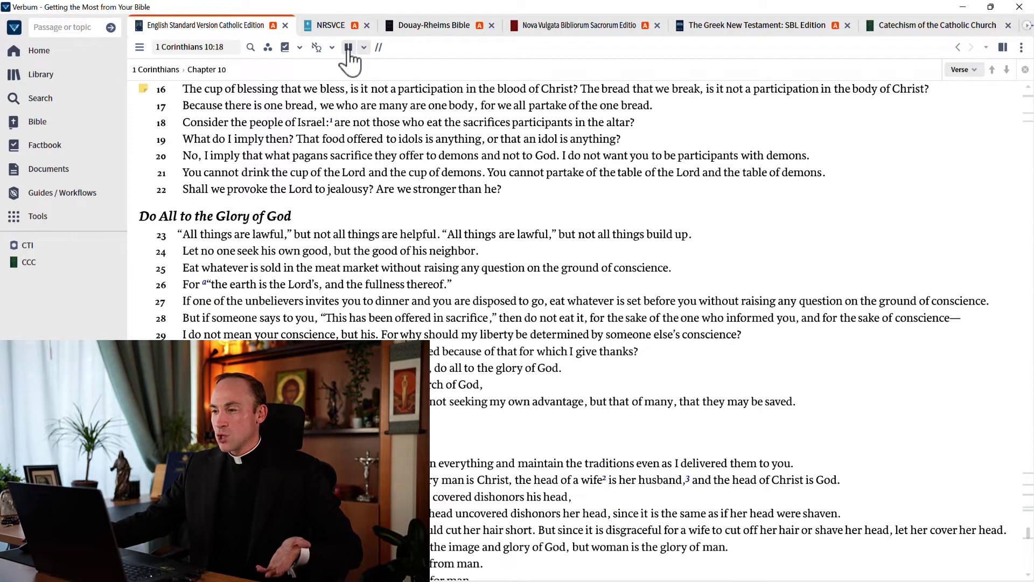
left_click(349, 47)
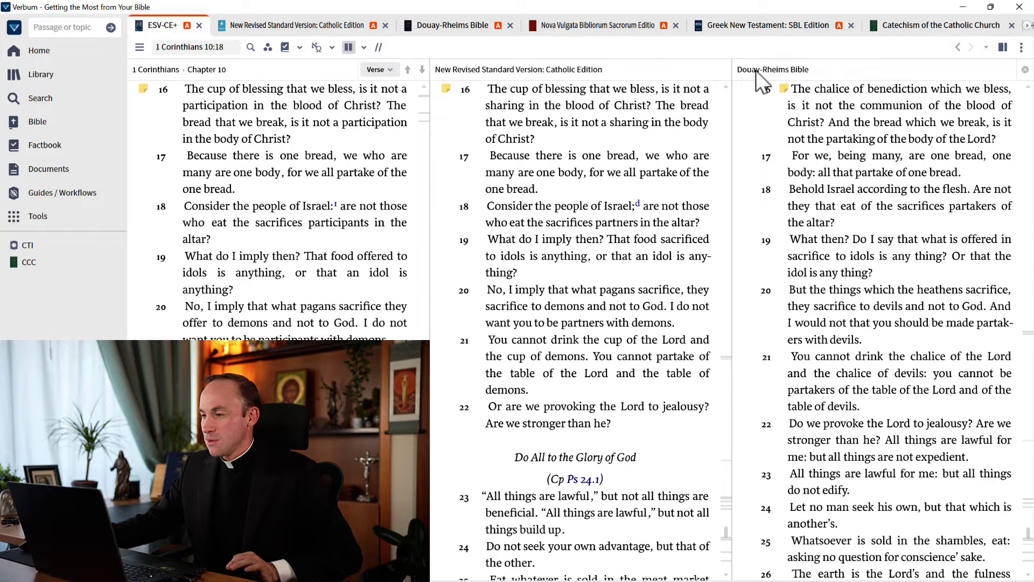
left_click(376, 123)
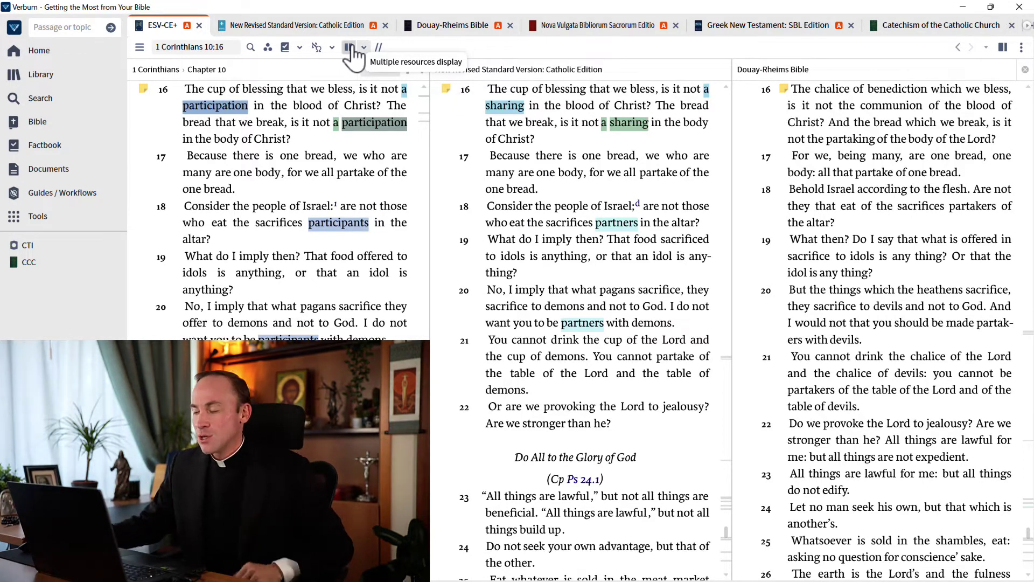
left_click(449, 28)
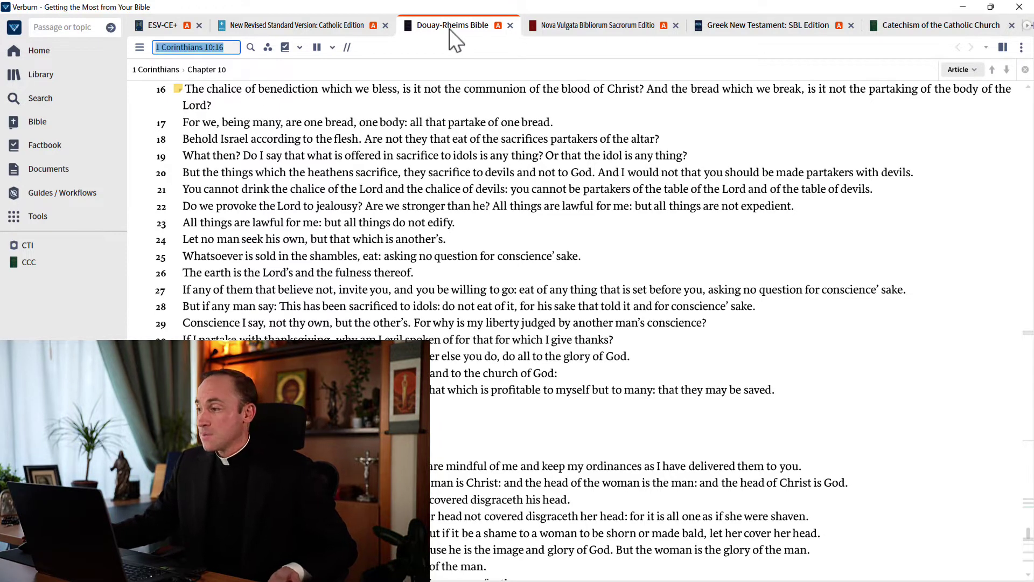
Compare Douay-Rheims 'communion' in verse 16 with the Nova Vulgata, then open the SBL Greek New Testament
left_click(318, 48)
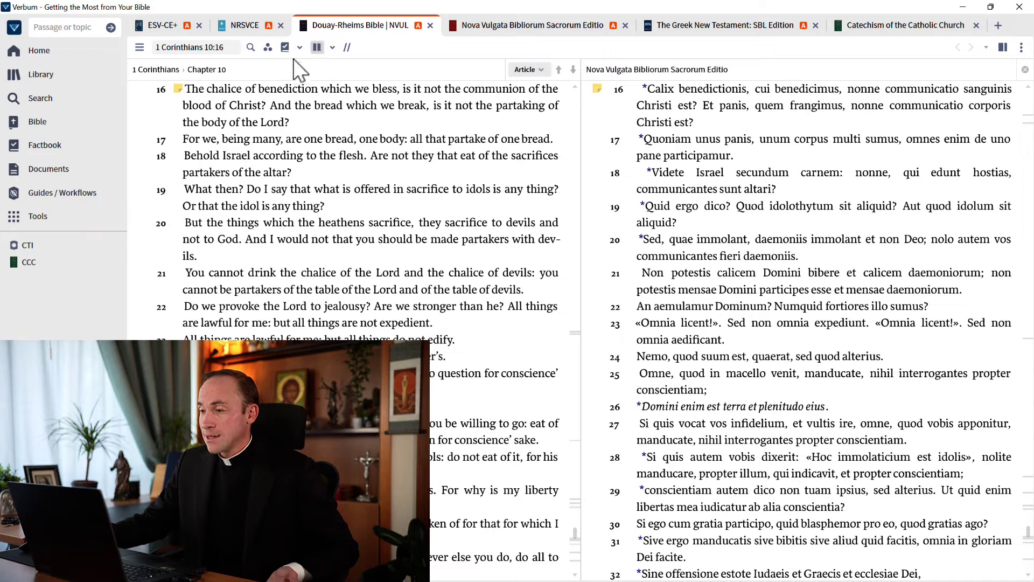
double_click(468, 90)
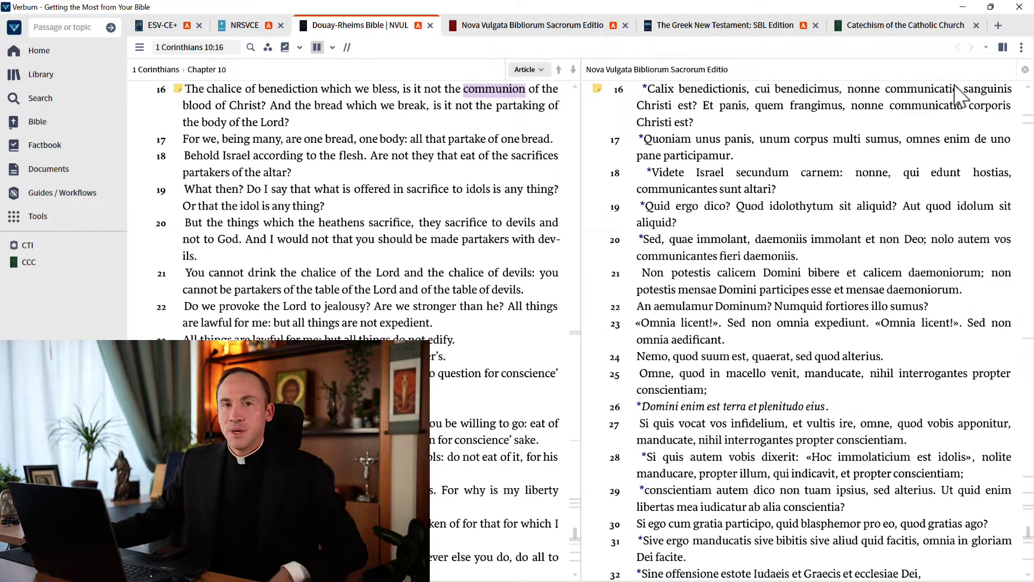
left_click(766, 25)
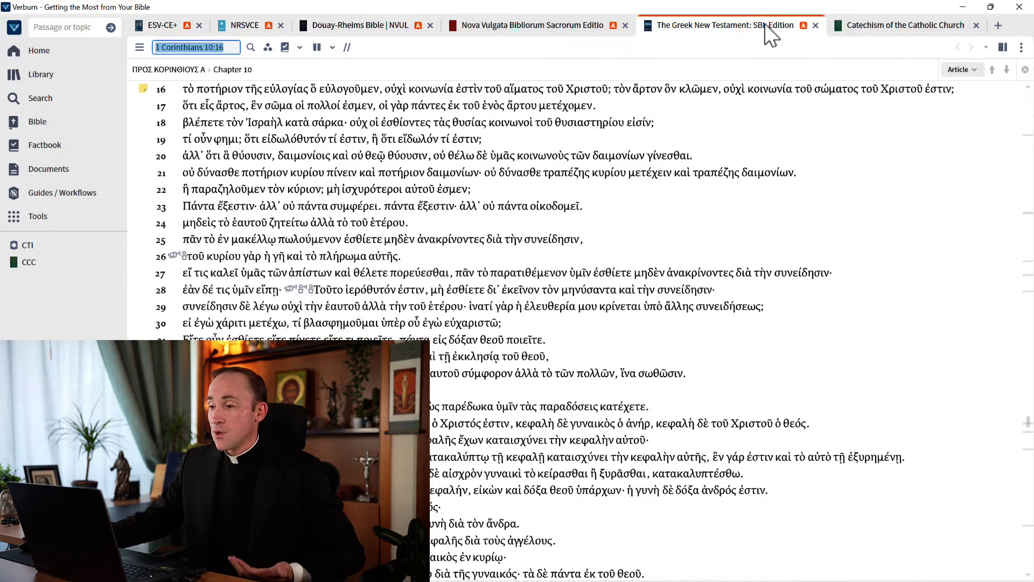
Show ESV beside the Greek, link κοινωνοί to 'participants' in verse 18, then switch to NRSVCE
left_click(318, 49)
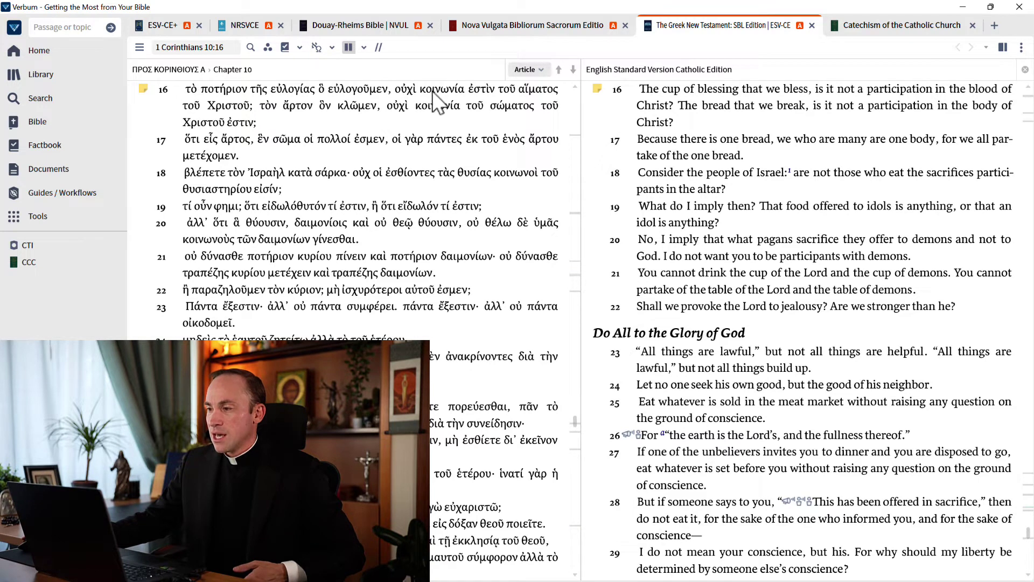
mouse_move(435, 100)
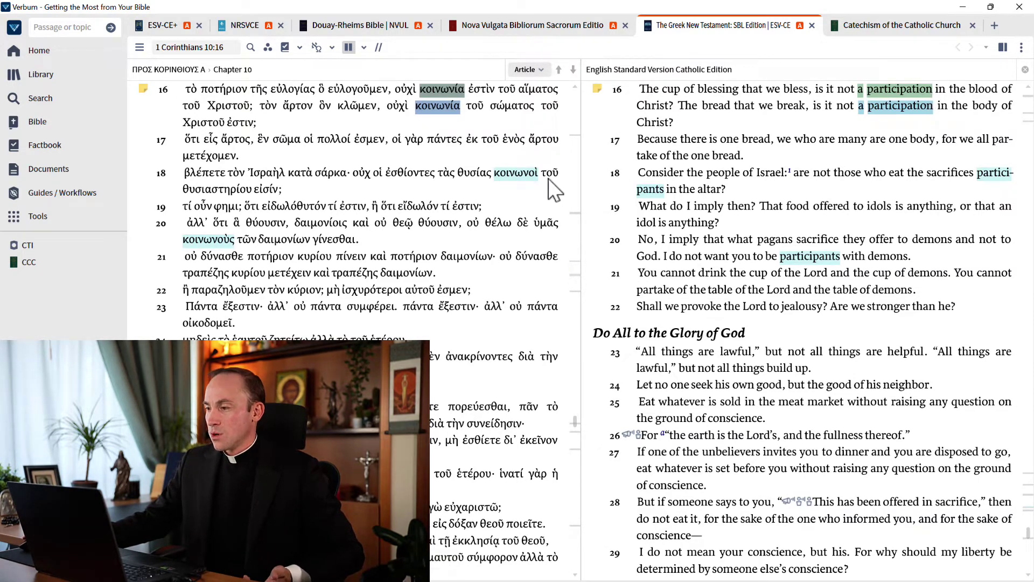
left_click(525, 173)
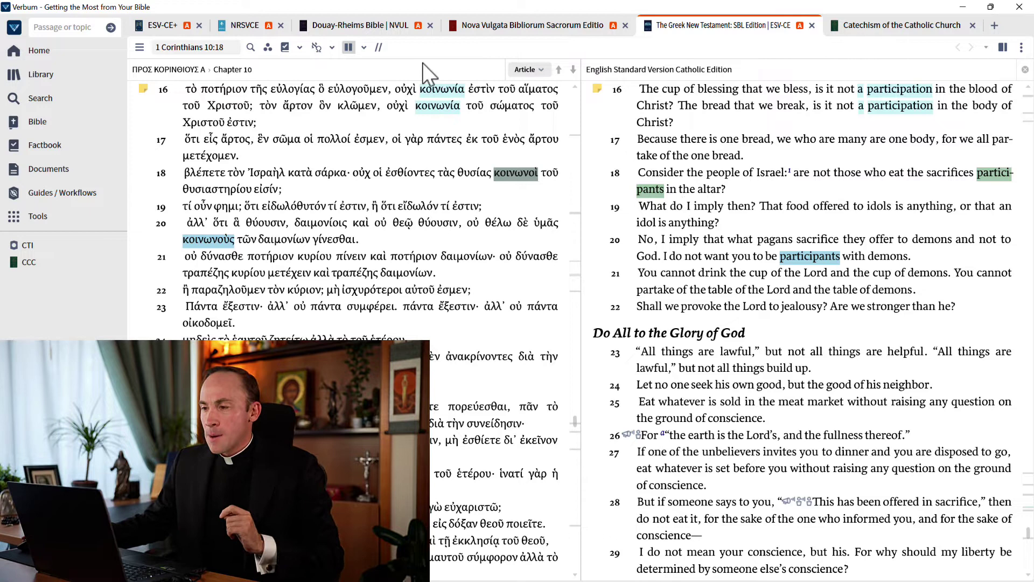
left_click(246, 28)
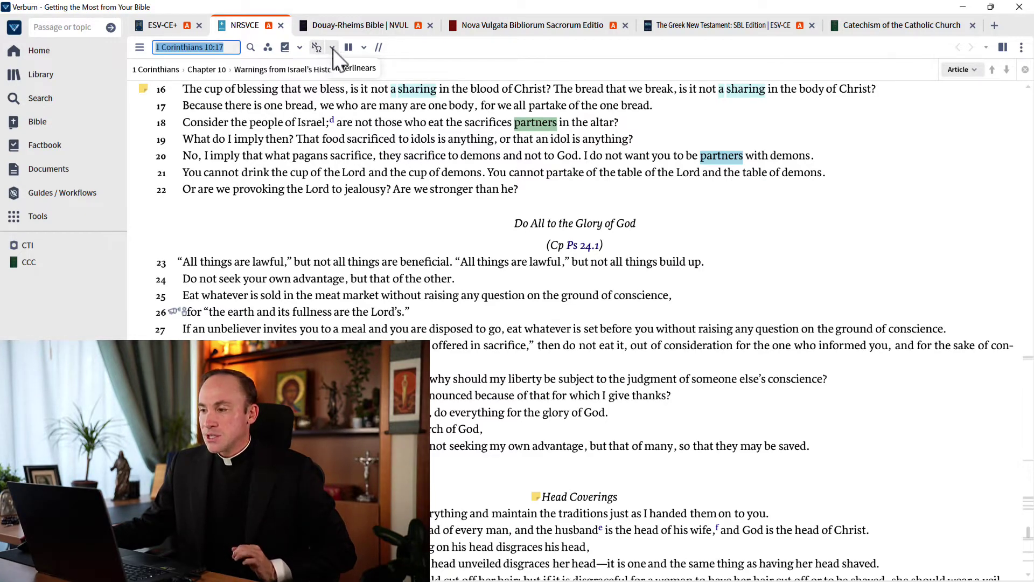
Enable the Reverse Interlinear Pane and align it on 'sharing' in verse 16 with Greek κοινωνία
left_click(332, 48)
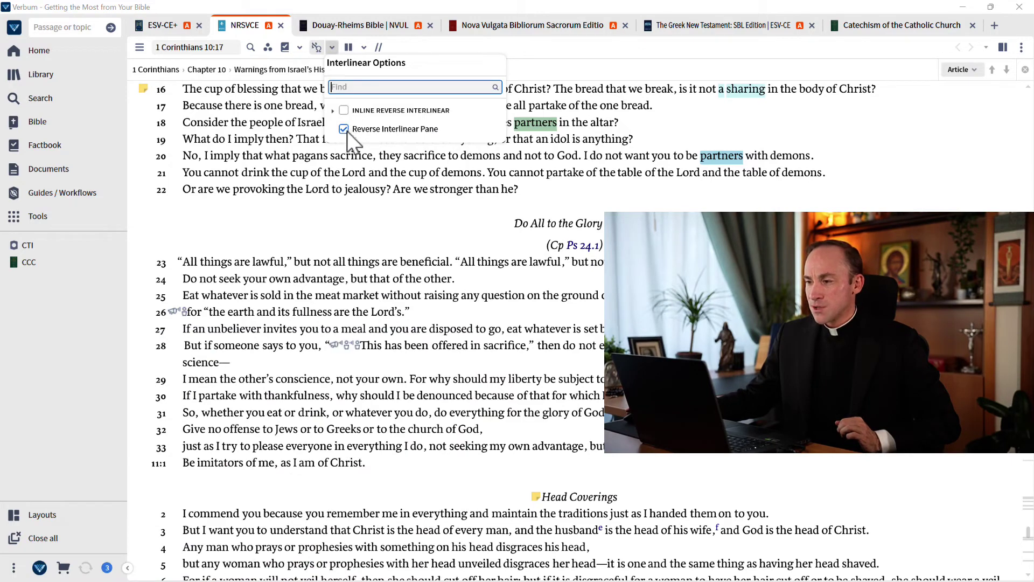
left_click(344, 130)
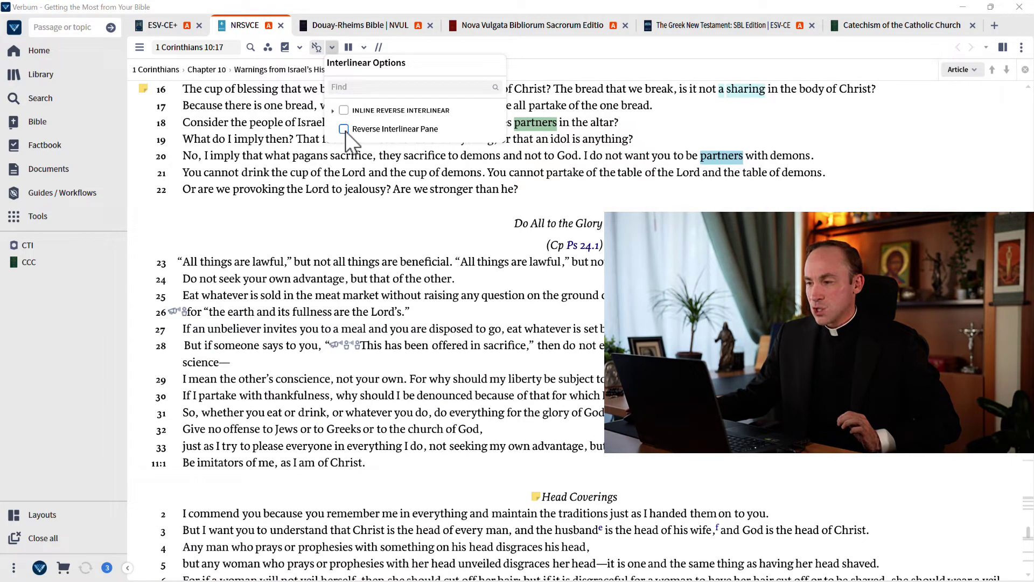
left_click(344, 129)
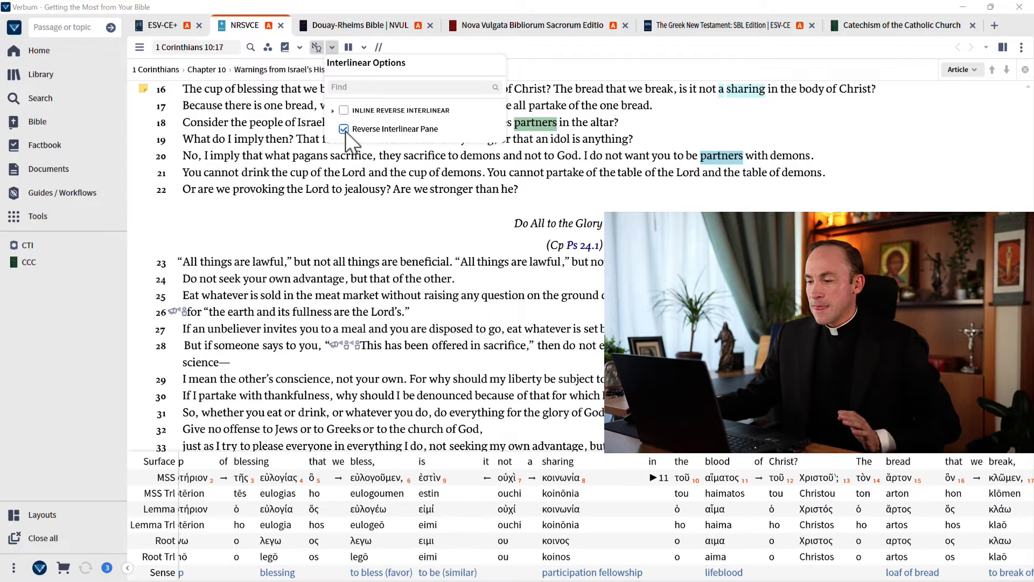
left_click(346, 223)
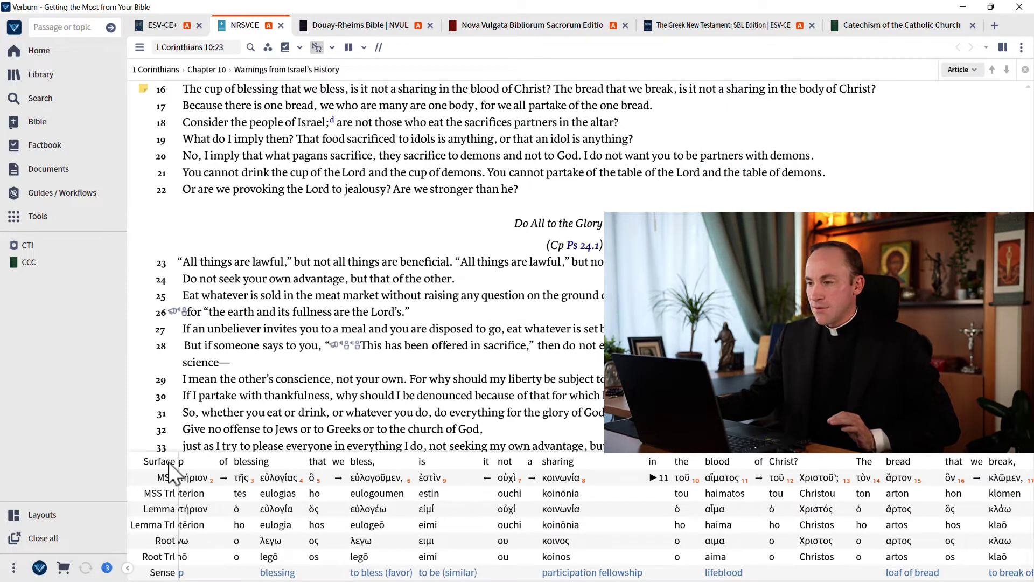
left_click(316, 48)
left_click(316, 48)
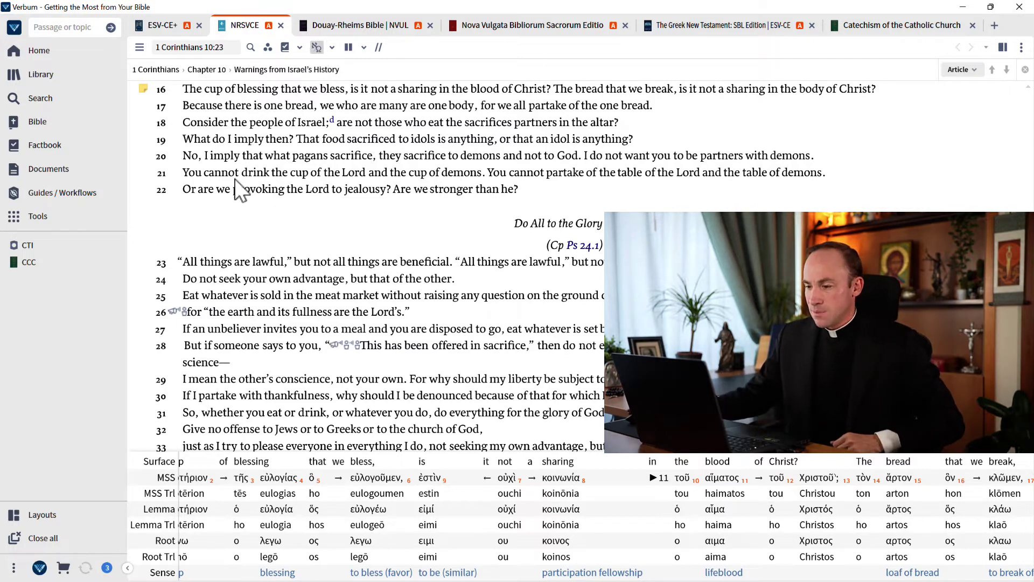
left_click(416, 97)
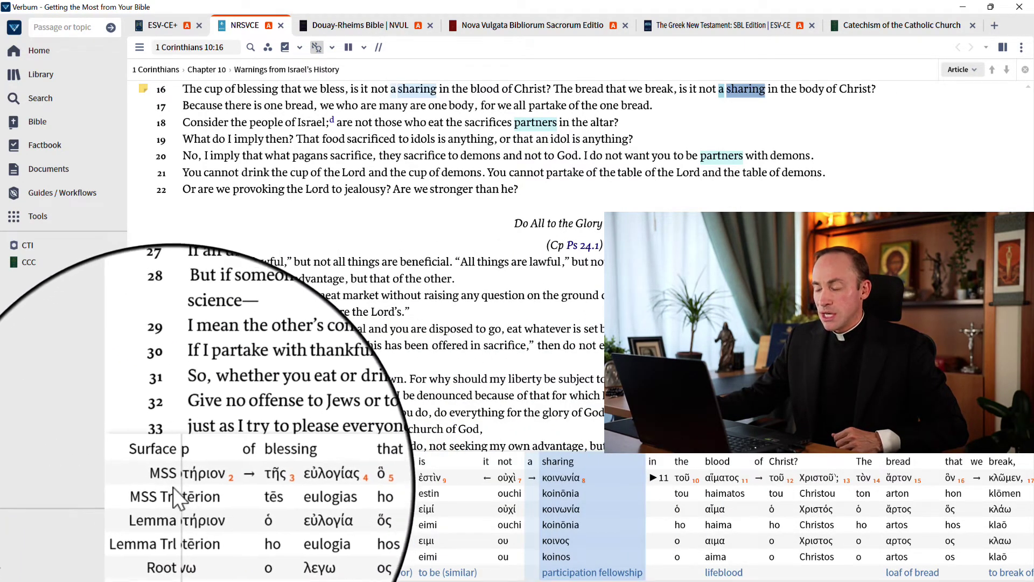
right_click(164, 490)
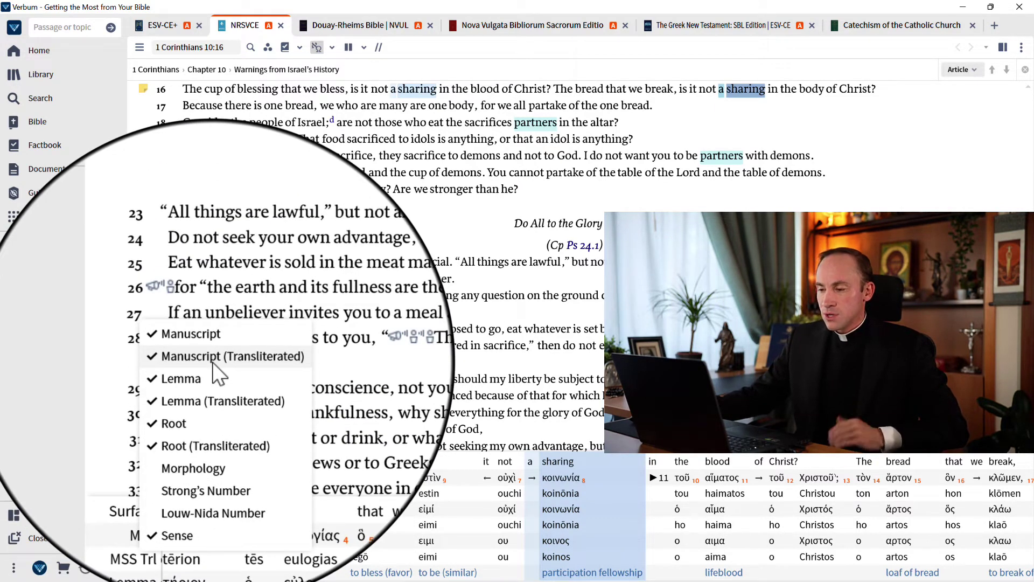
left_click(212, 361)
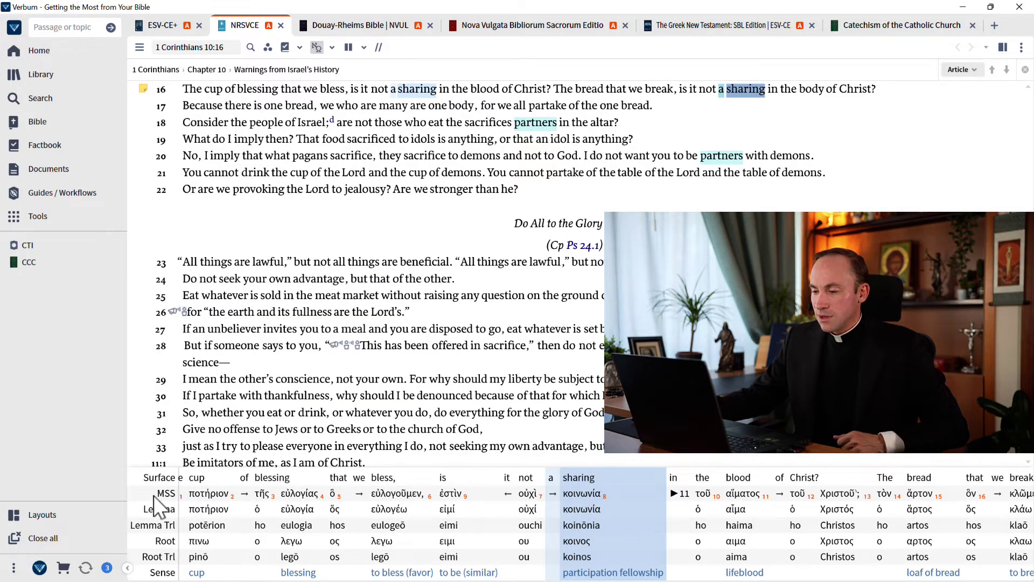
right_click(154, 497)
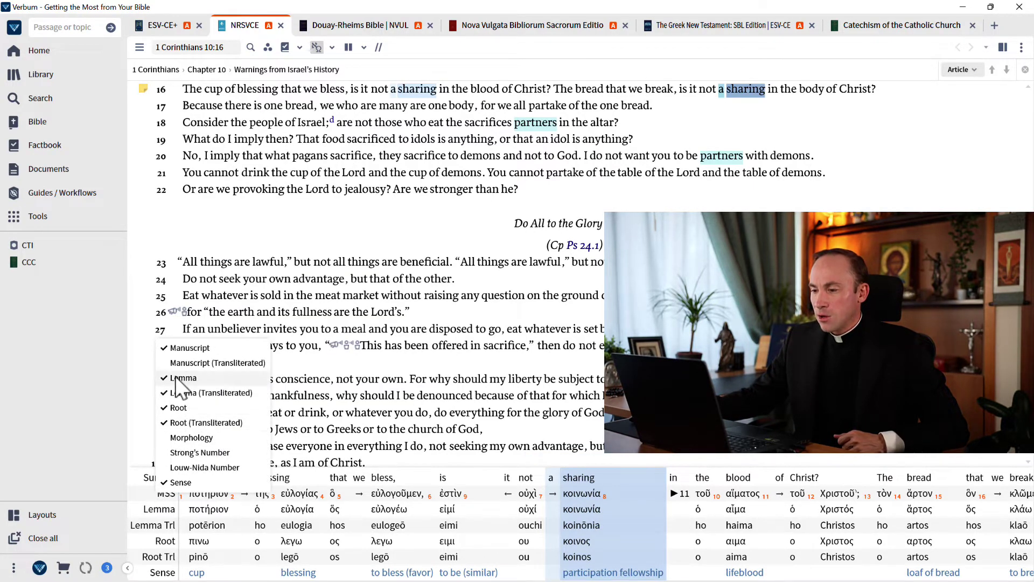
left_click(180, 362)
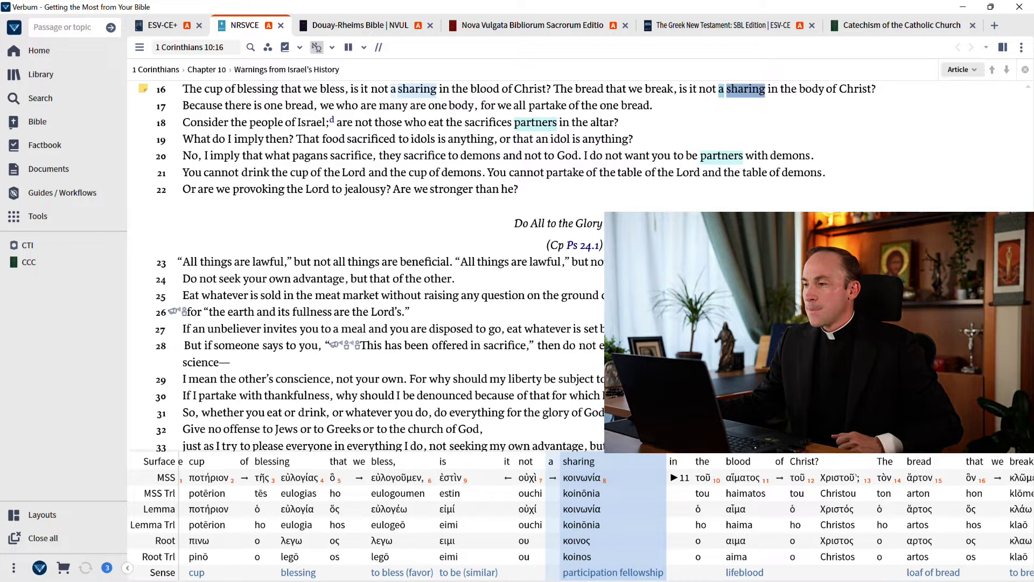
Trace 'partake' in verse 17 and 'partners' in verse 18 to their Greek words, ending on κοινωνοί
left_click(551, 108)
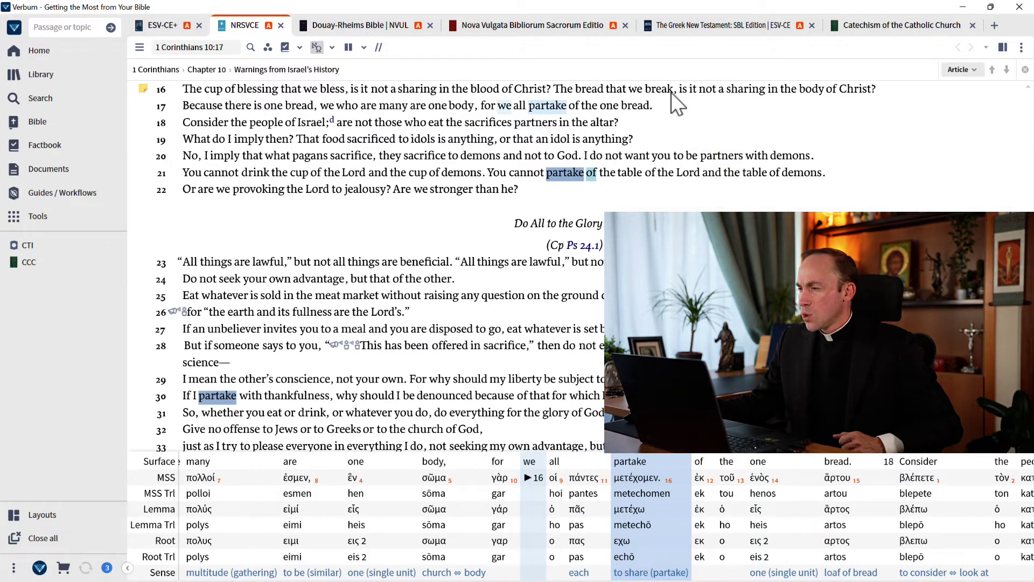
left_click(538, 123)
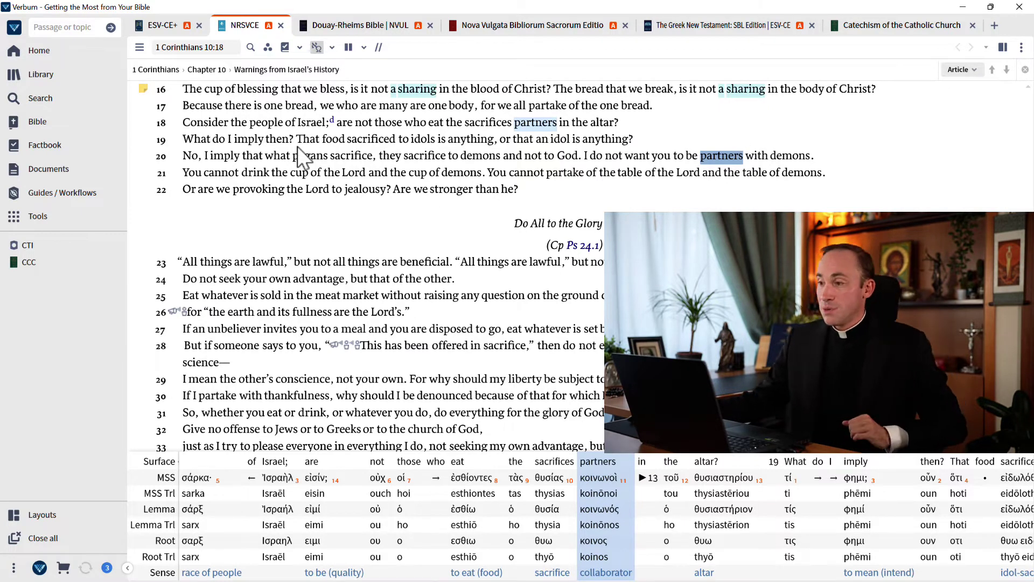
Reshow the interlinear pane and open Visual Filters with the RESOURCE group expanded
left_click(318, 48)
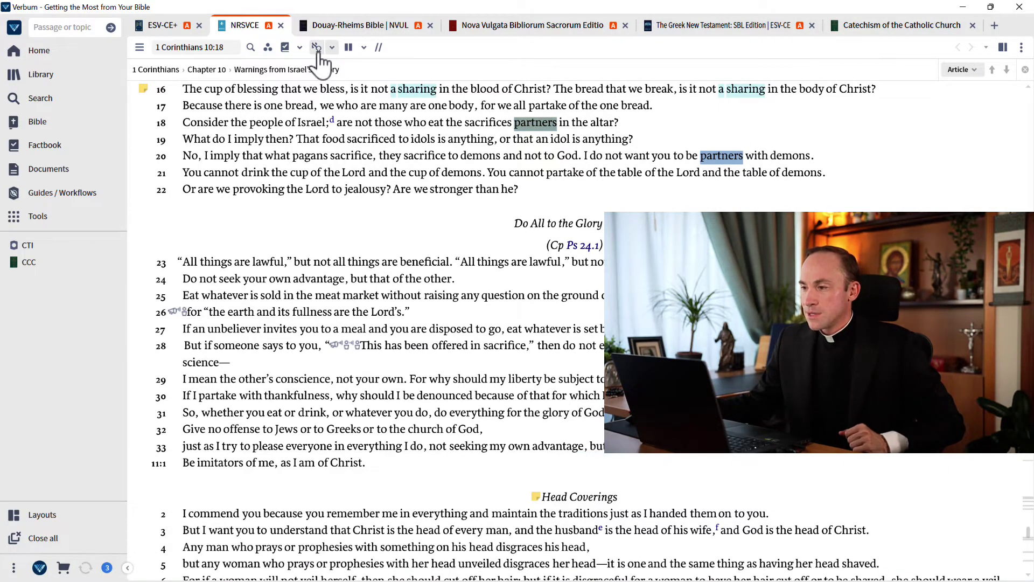
left_click(317, 49)
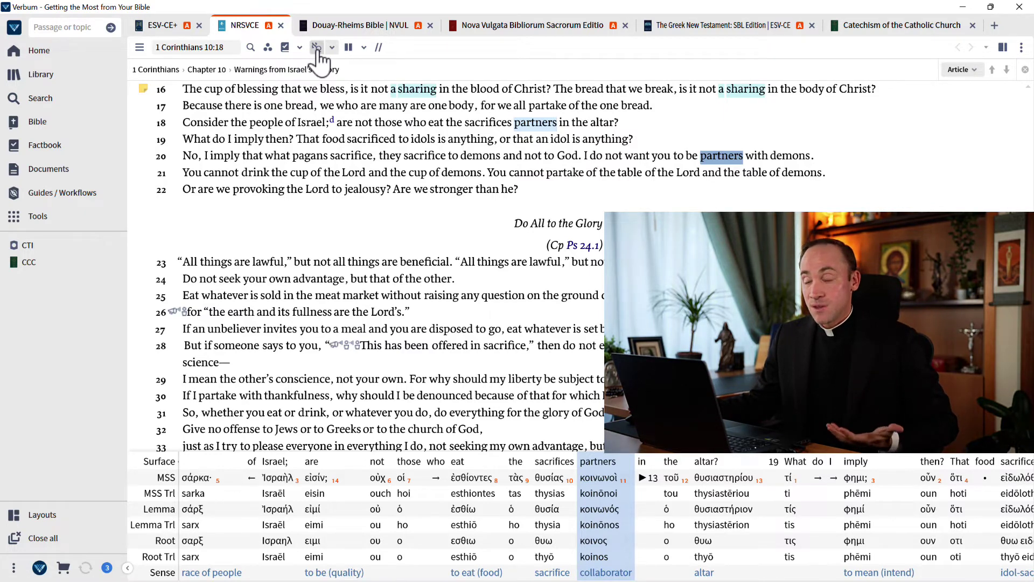
left_click(267, 48)
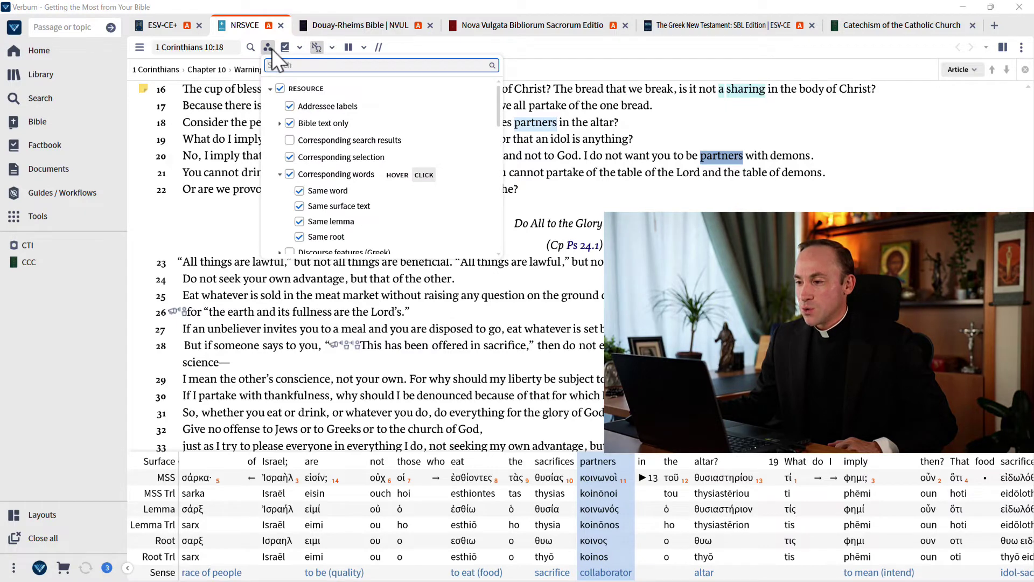
left_click(271, 90)
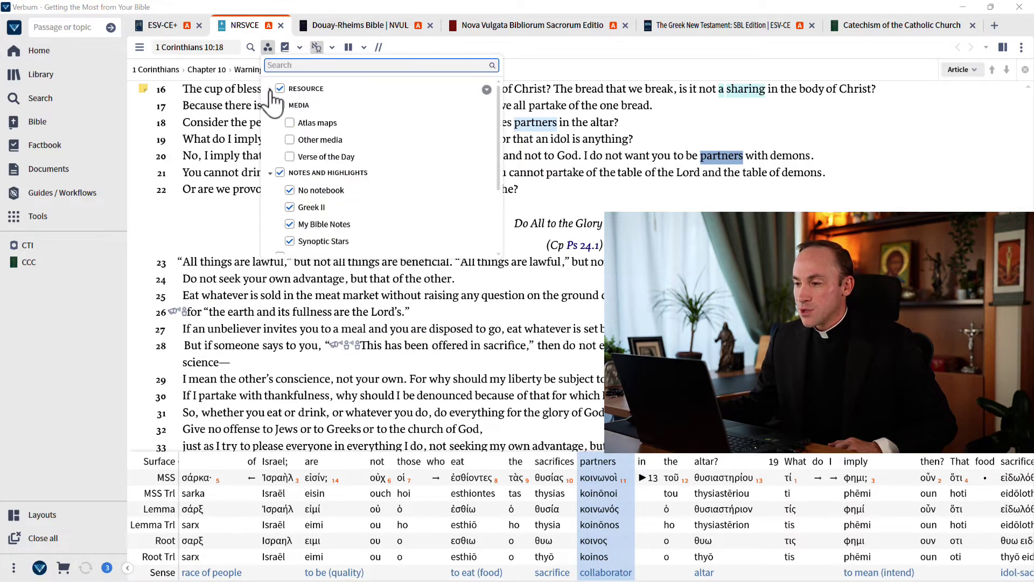
left_click(271, 89)
left_click(271, 90)
left_click(271, 89)
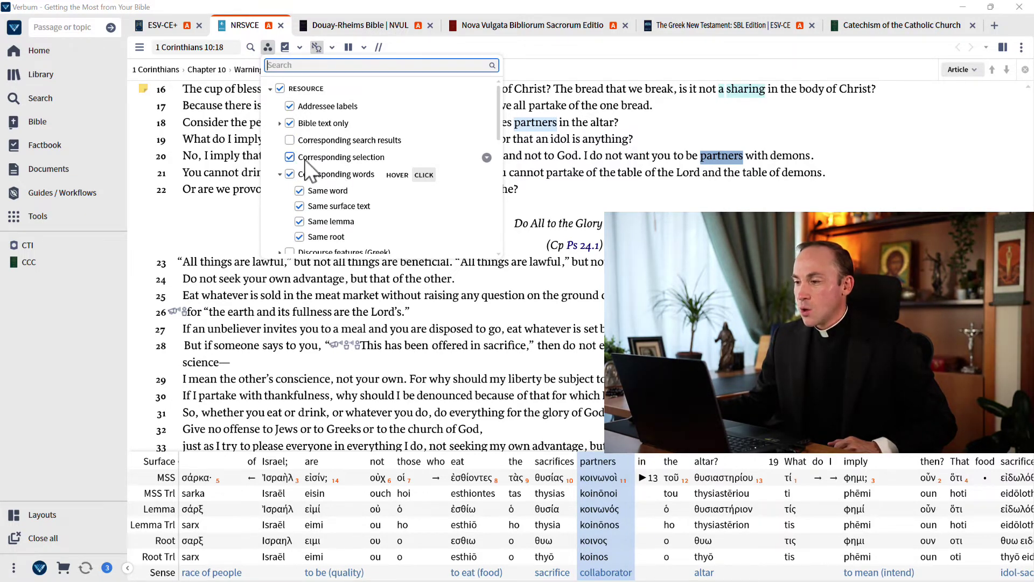
Make corresponding words highlight on click, keeping same-word matching enabled
left_click(422, 175)
left_click(486, 175)
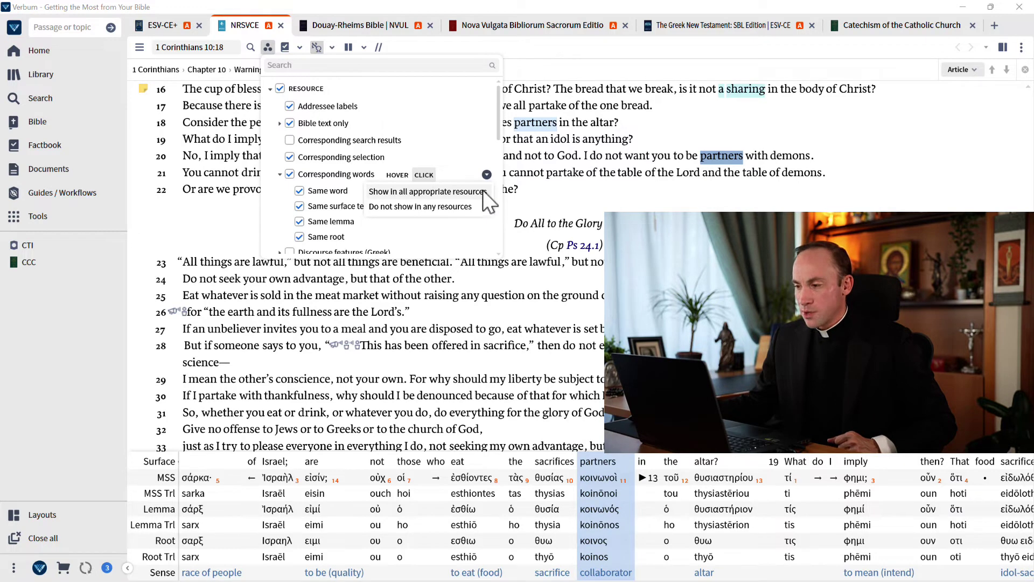
left_click(326, 192)
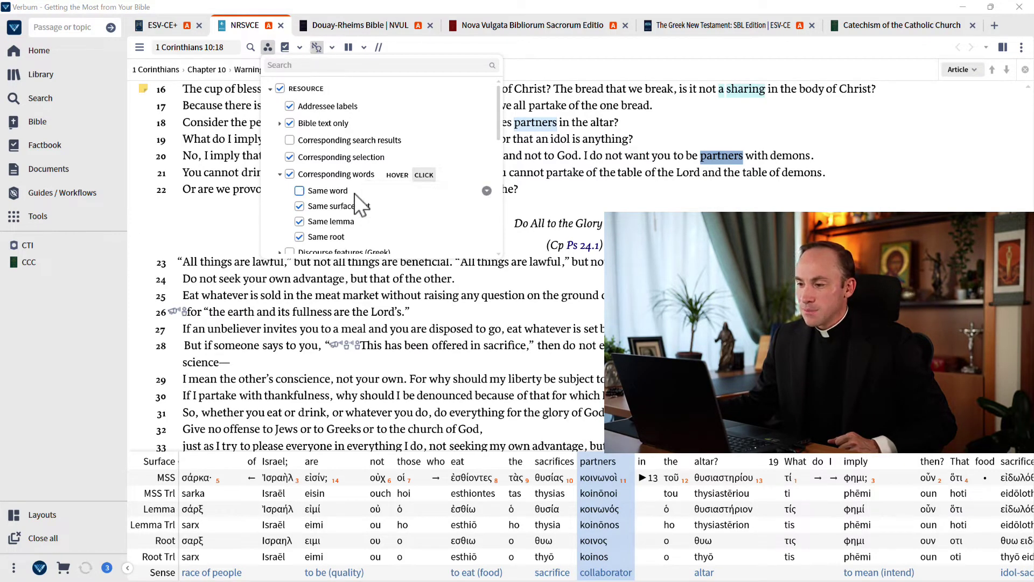
left_click(299, 191)
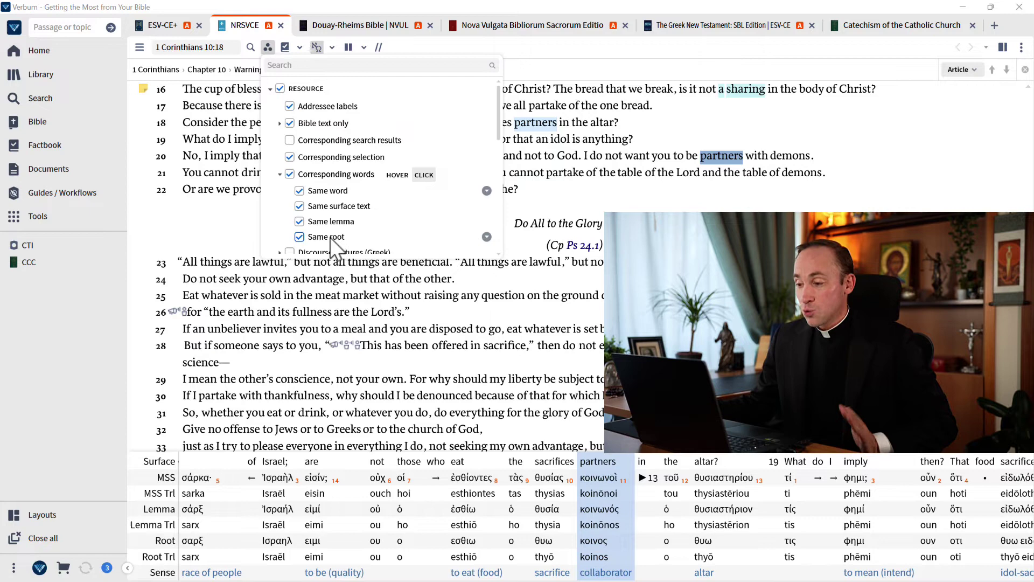
left_click(603, 195)
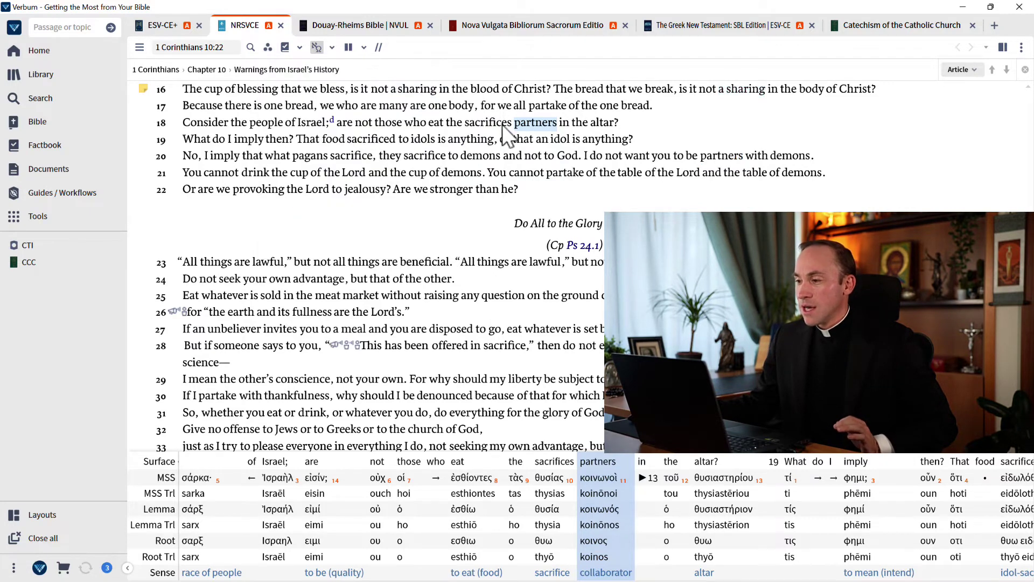
Highlight 'sharing' in verse 16 with matching 'partners' in verses 18 and 20, then hide interlinear rows
left_click(426, 91)
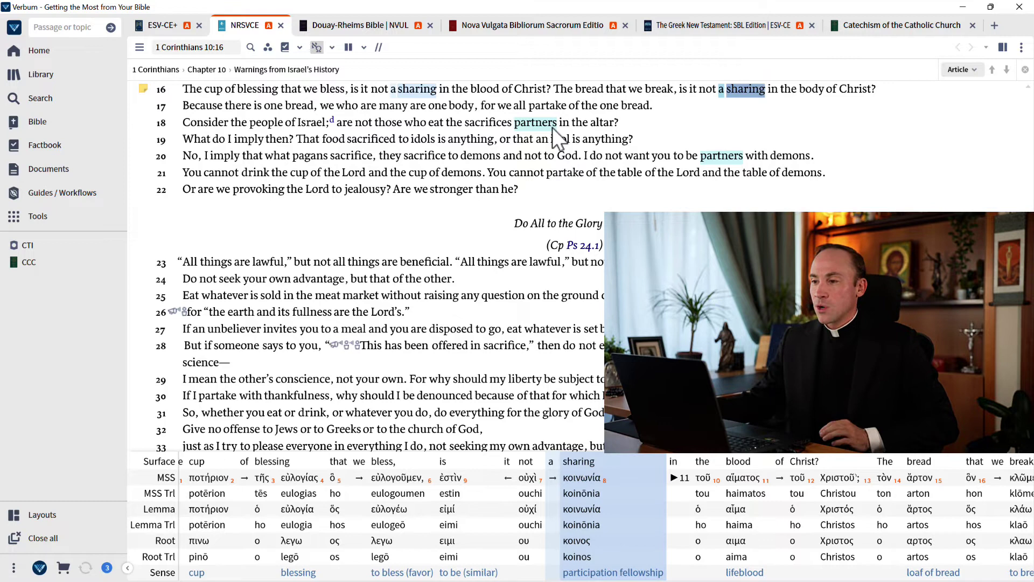
left_click(316, 47)
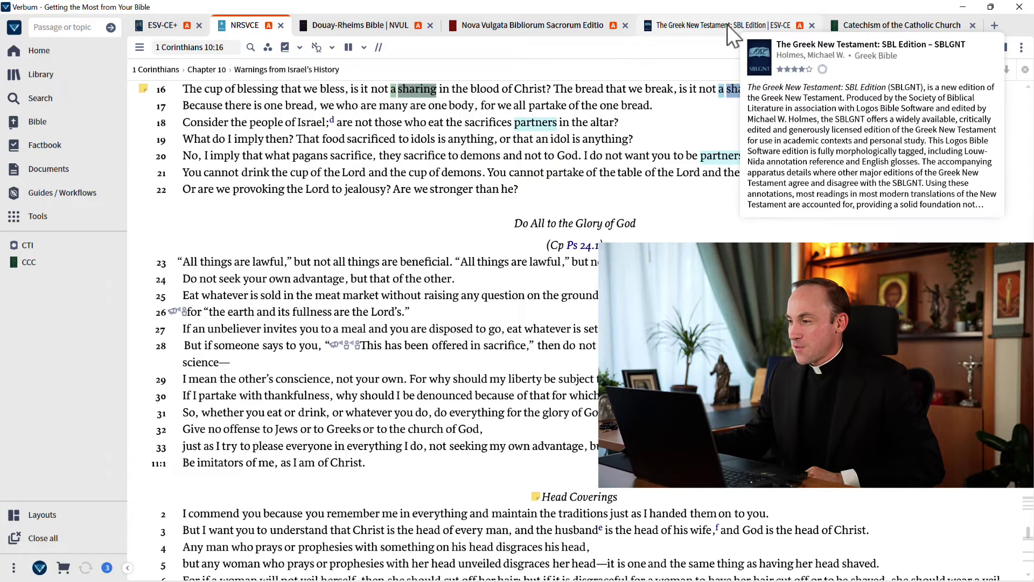
Show the SBL Greek NT beside the ESV-CE and link 'a participation in the body of Christ' to κοινωνία τοῦ σώματος τοῦ Χριστοῦ
left_click(728, 26)
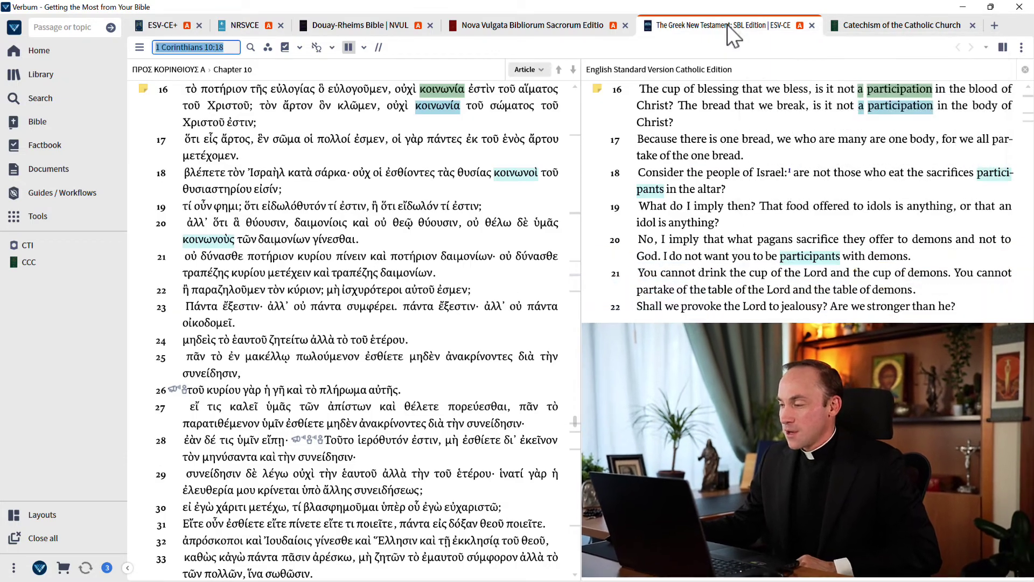
left_click(703, 124)
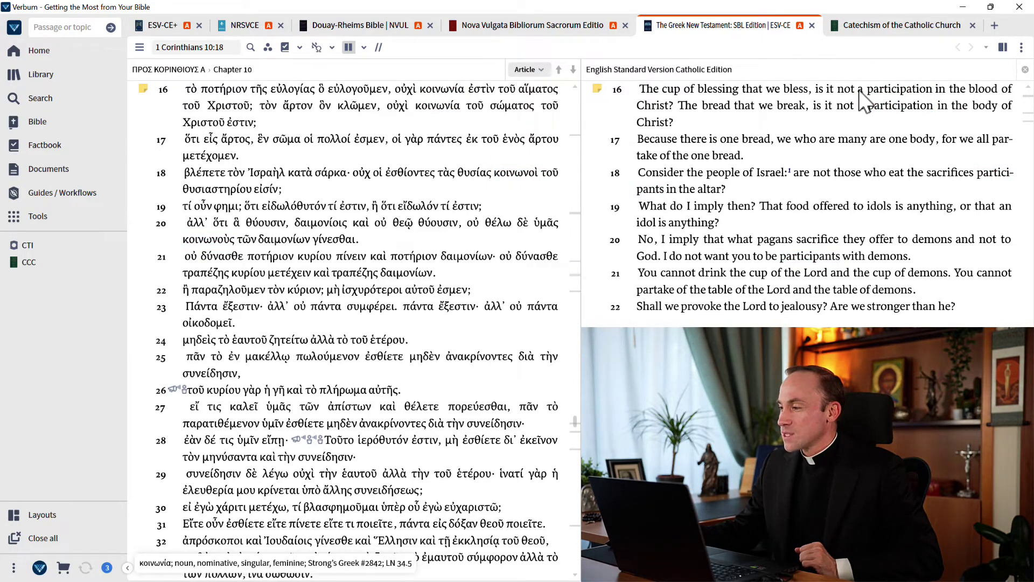
left_click_drag(860, 89, 668, 111)
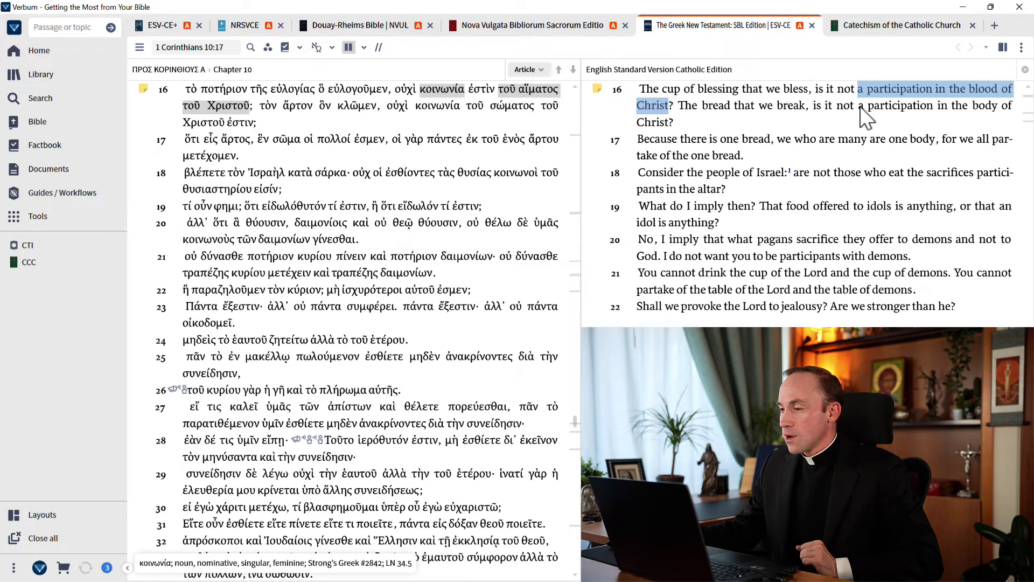
left_click_drag(860, 106, 669, 130)
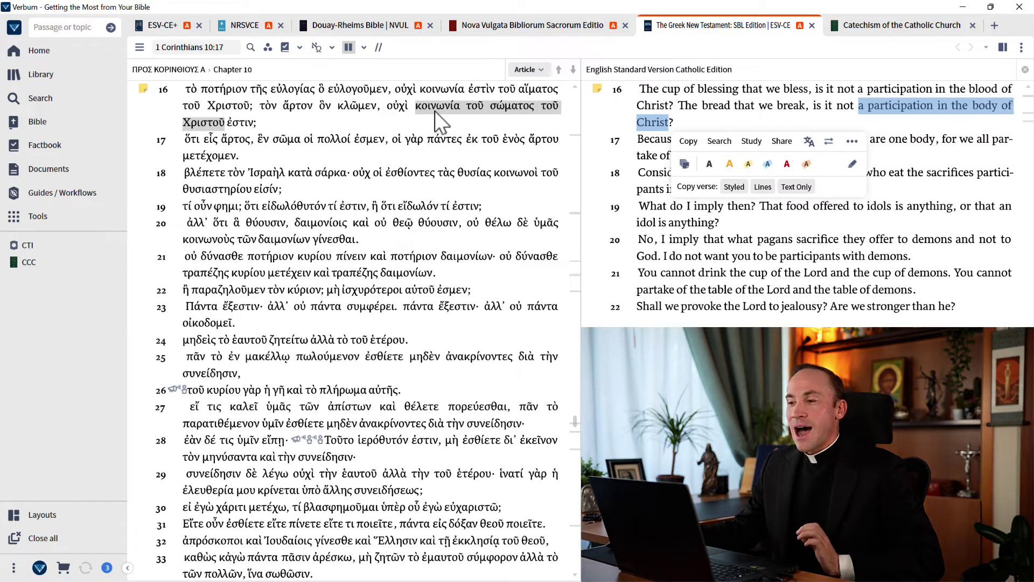
Turn off Corresponding selection highlighting in the Visual Filters list
left_click(269, 49)
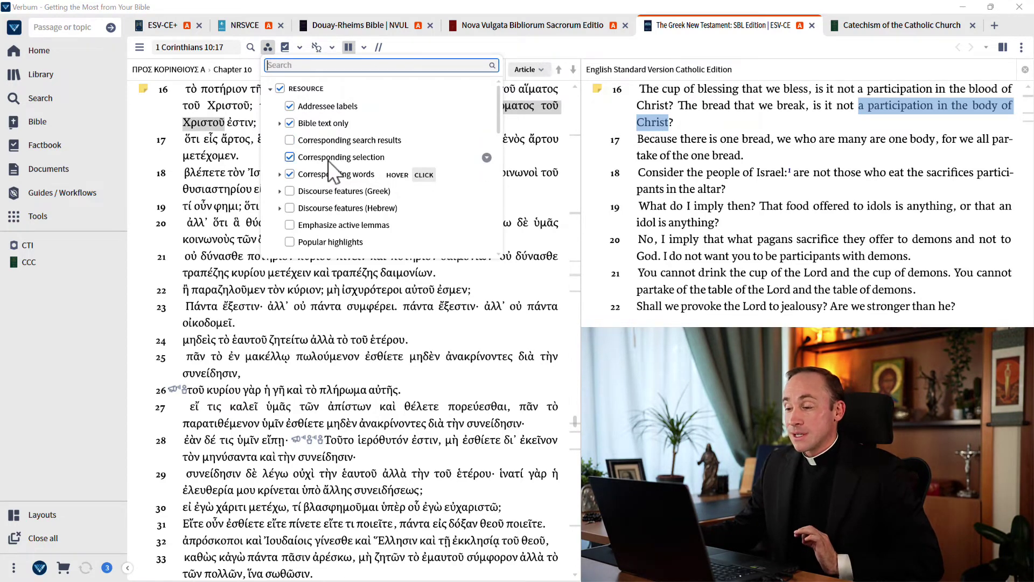
left_click(290, 157)
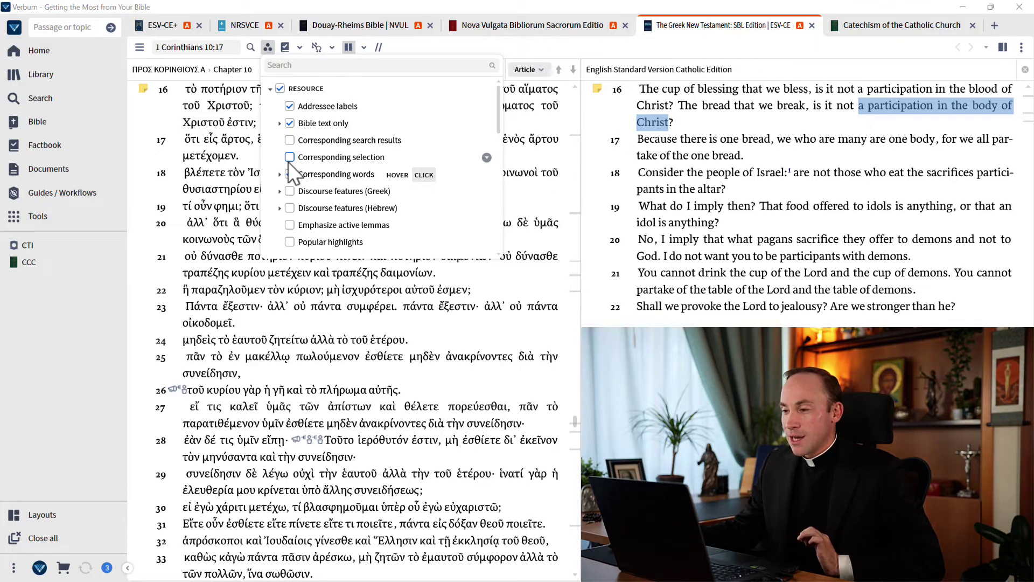
left_click(487, 158)
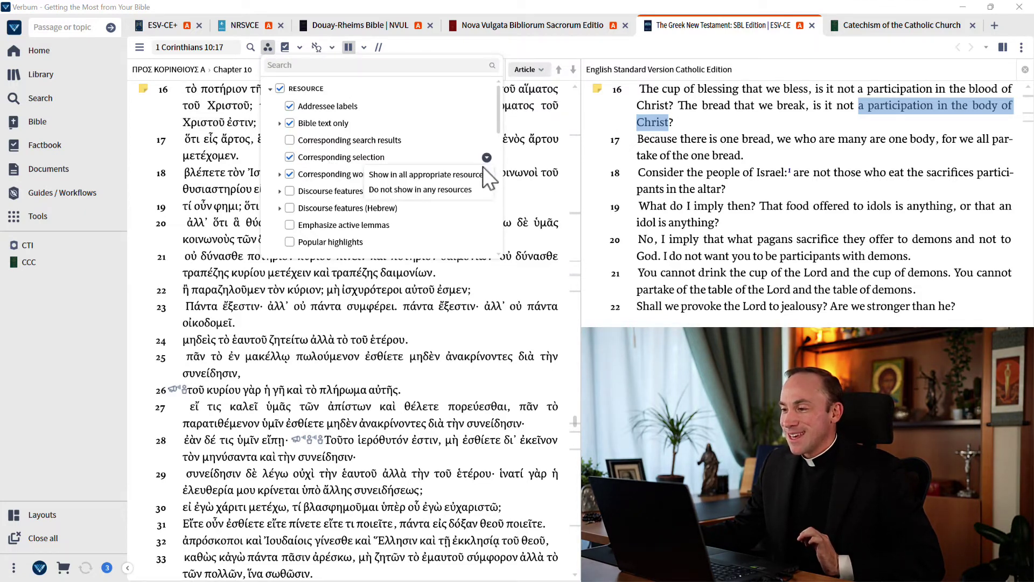
left_click(483, 177)
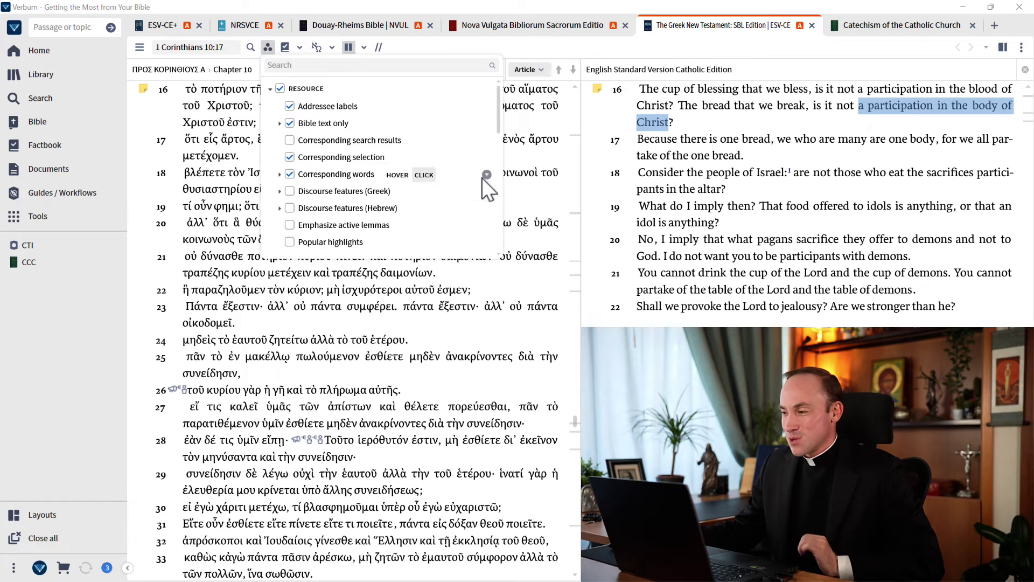
left_click(704, 122)
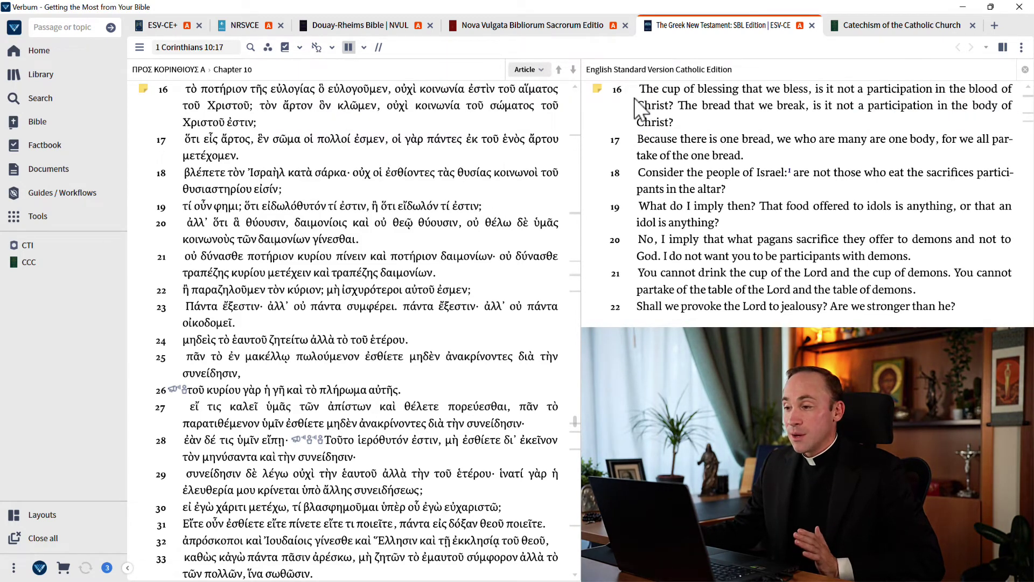
Select the opening Greek words of verse 16, then return to the ESV, NRSVCE and Douay-Rheims comparison
mouse_move(375, 111)
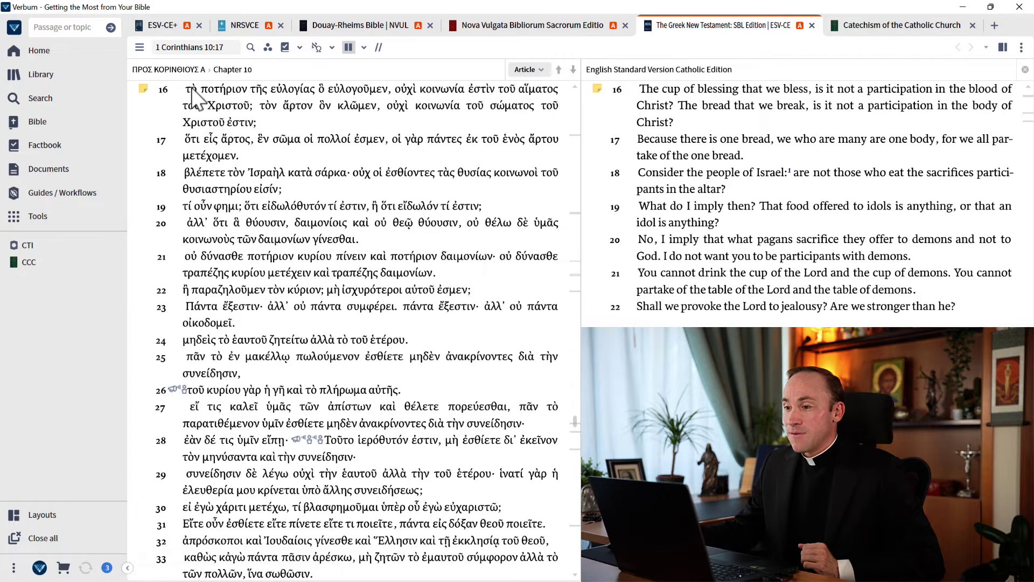
left_click_drag(172, 89, 295, 88)
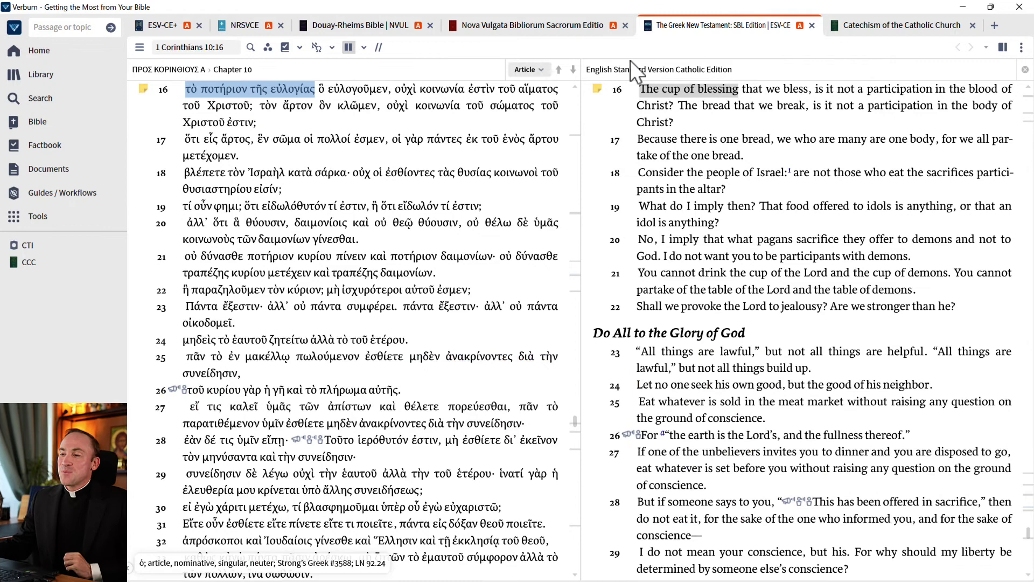
left_click(162, 26)
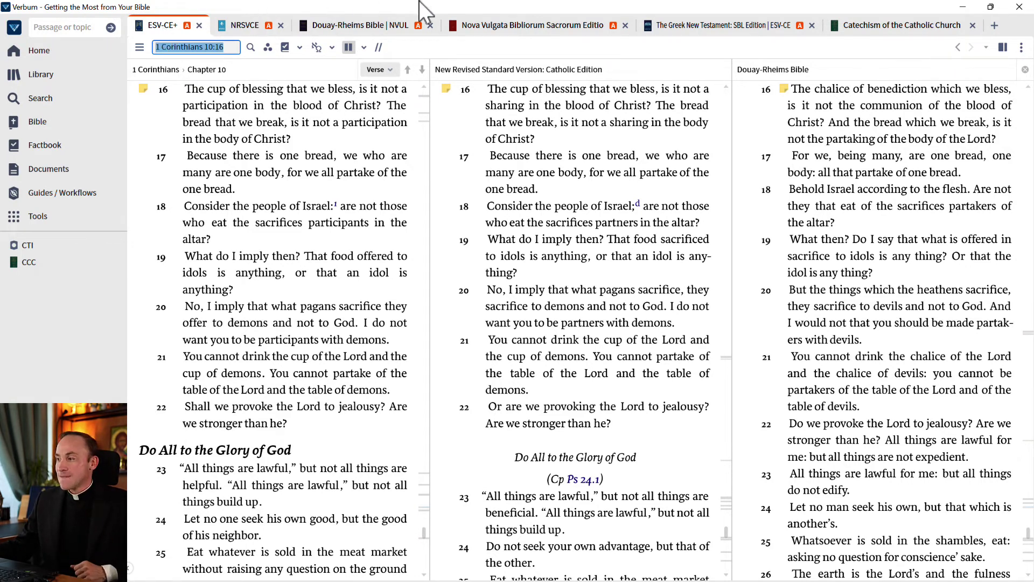
Show the Catechism of the Catholic Church at CCC 1328–1332, including paragraph 1331 on Holy Communion
left_click(870, 26)
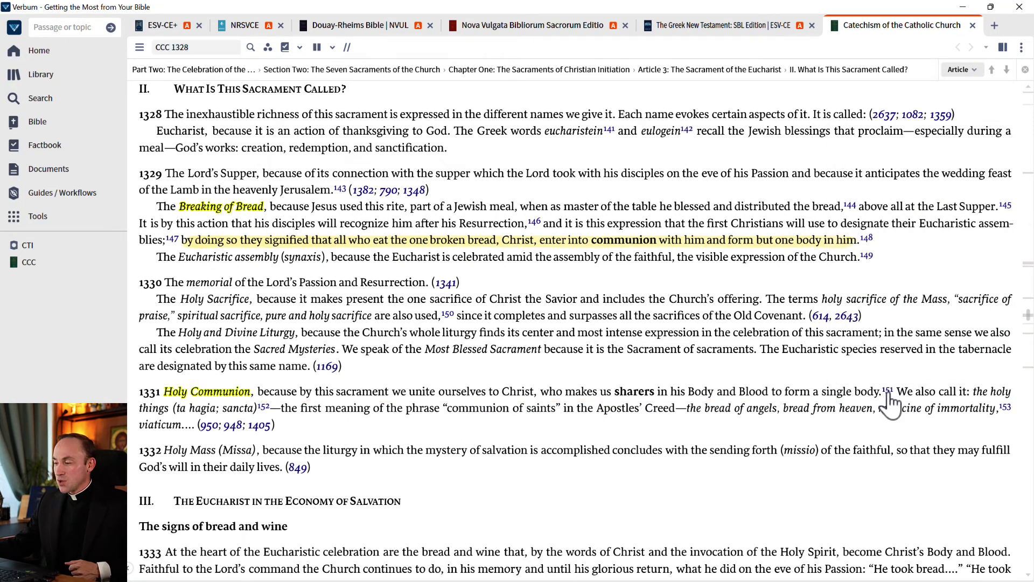
Follow the 1 Cor 10:16–17 reference and highlight 'sharing' with matches 'participation', 'participants', 'partners'
mouse_move(890, 397)
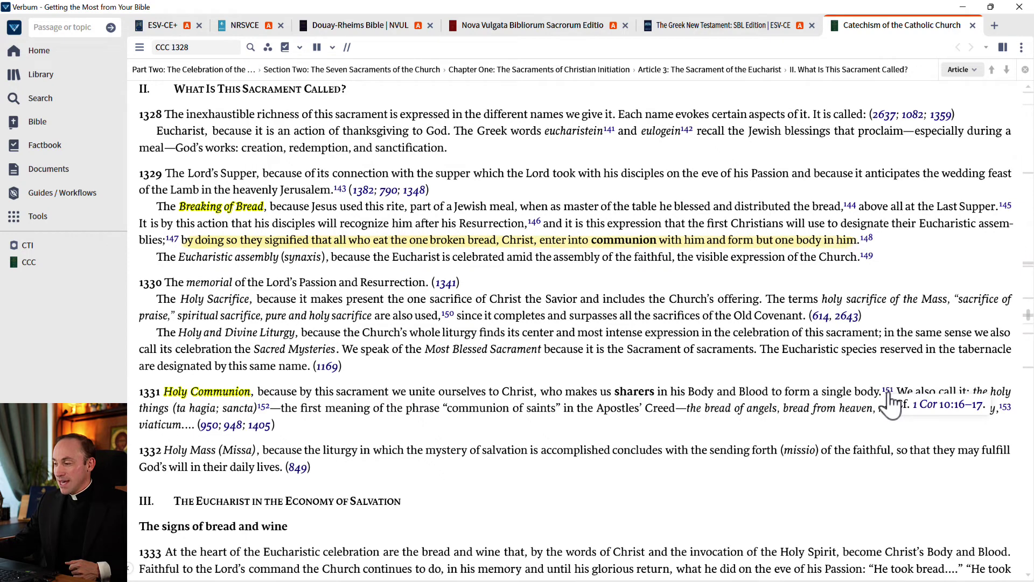
left_click(930, 405)
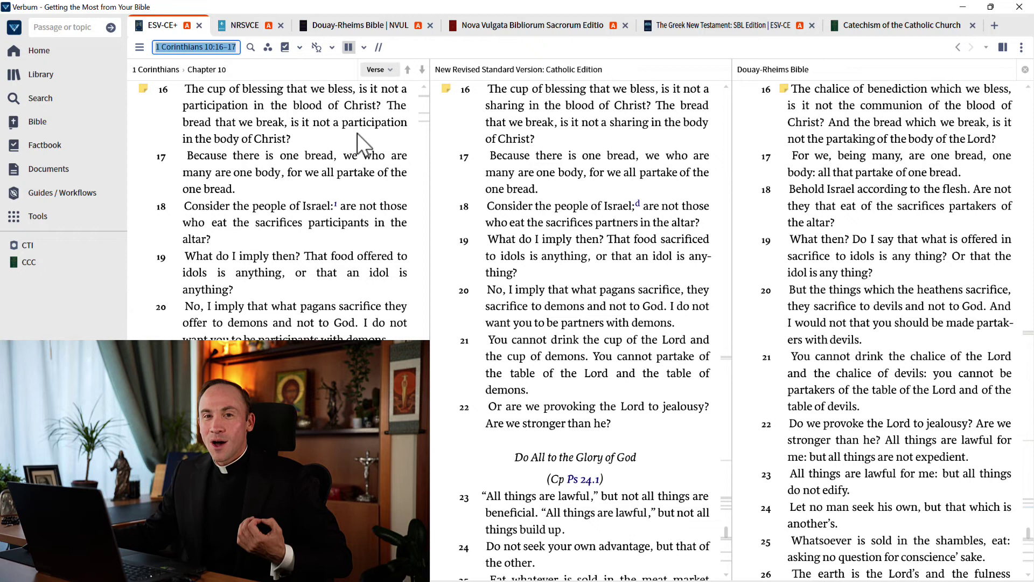
double_click(343, 124)
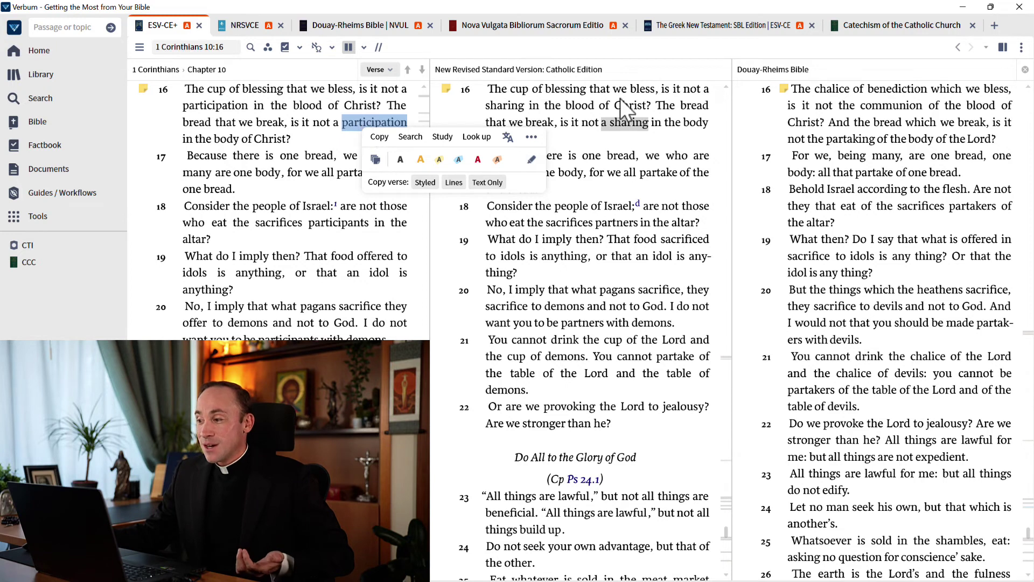
left_click(352, 135)
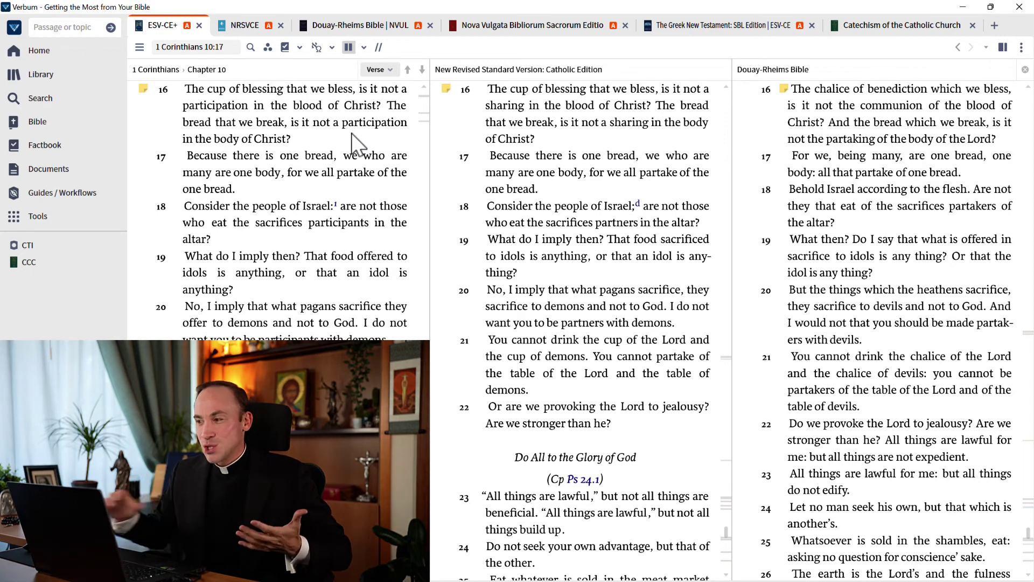
left_click(634, 129)
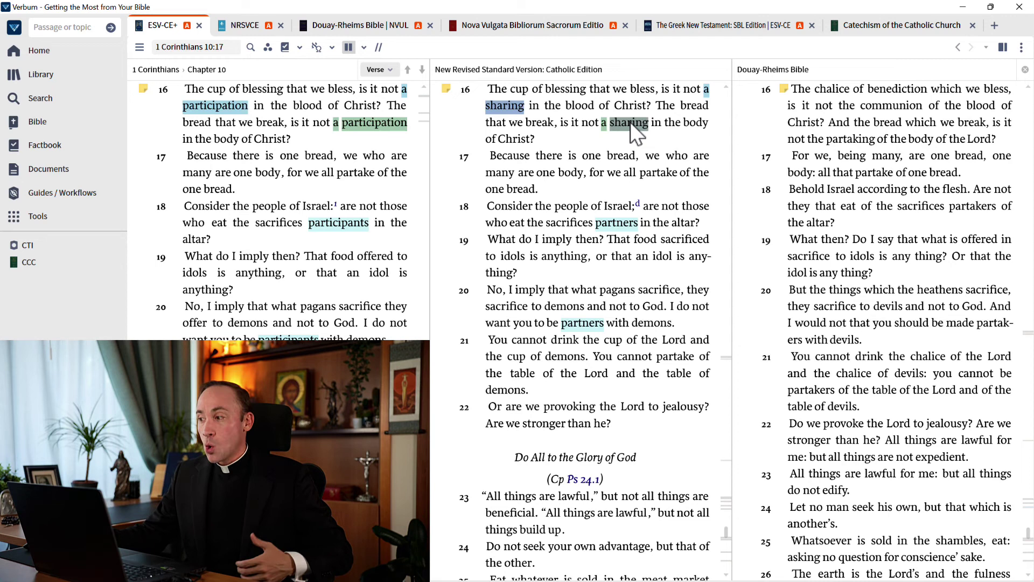